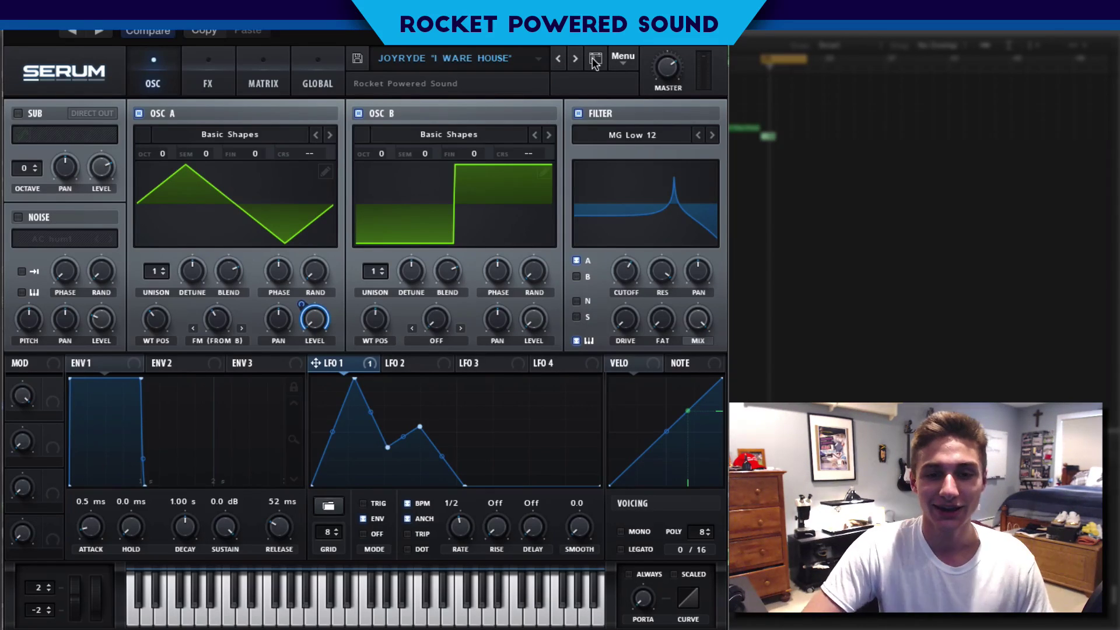
Step: Reset the synth to the initial preset
{"action": "left_click", "coordinate": [624, 57]}
{"action": "left_click", "coordinate": [675, 131]}
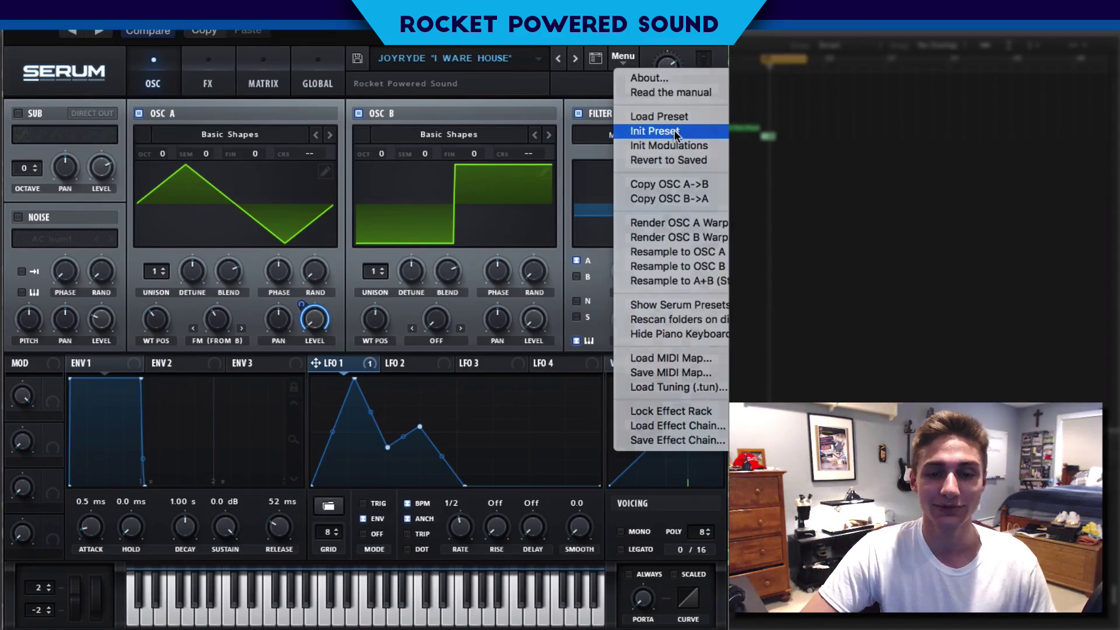
{"action": "left_click", "coordinate": [266, 132]}
{"action": "left_click", "coordinate": [267, 132]}
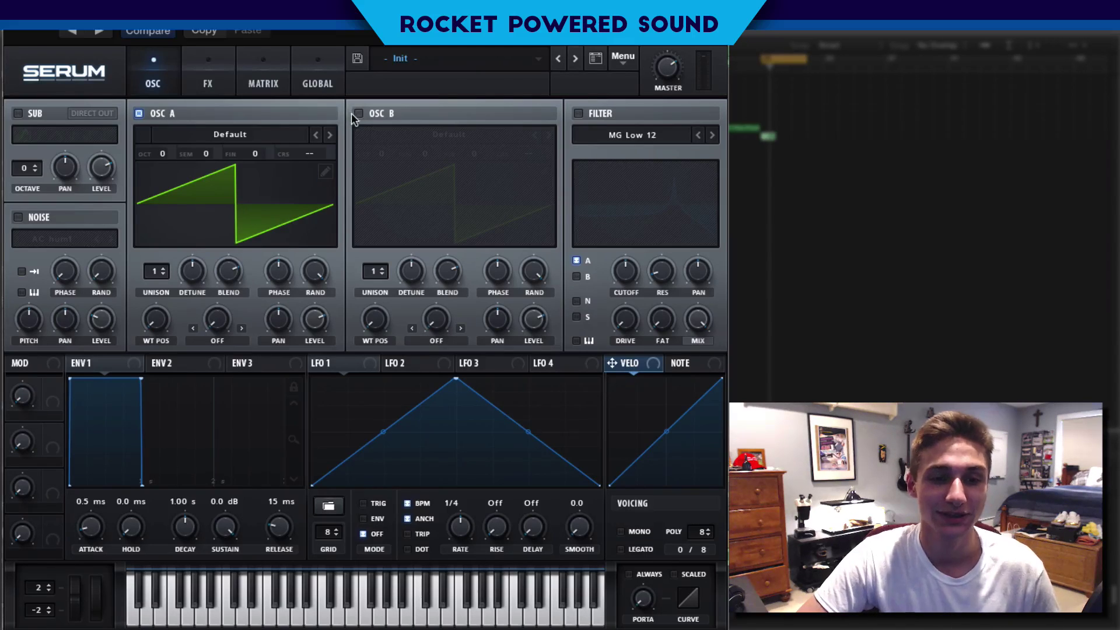
{"action": "left_click", "coordinate": [358, 113]}
{"action": "left_click", "coordinate": [358, 113]}
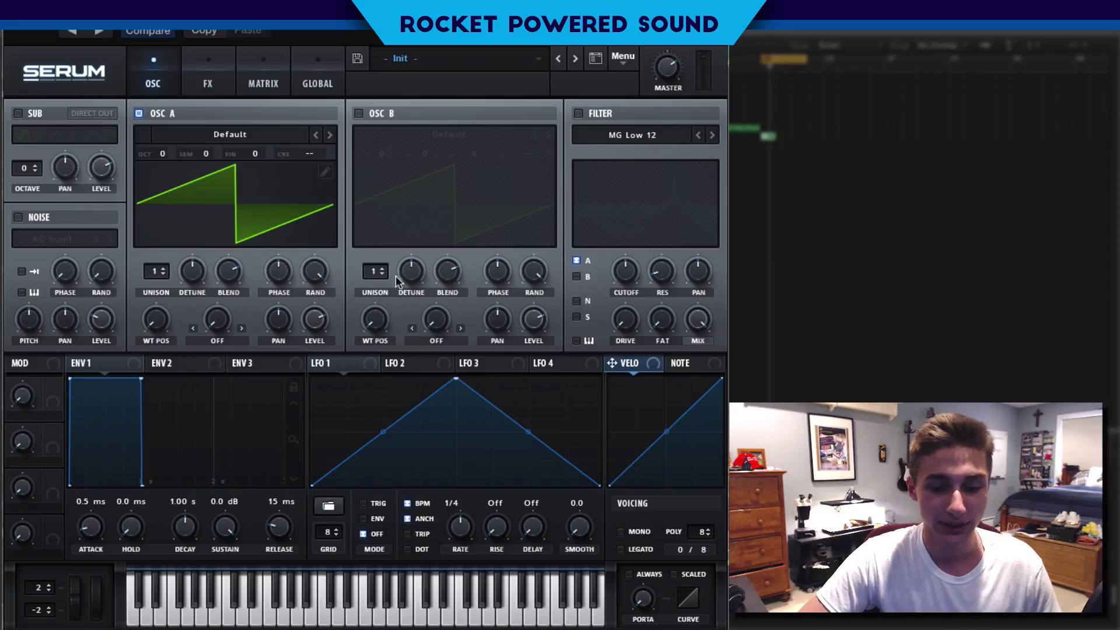
Step: Load the Analog "Basic Shapes" wavetable in oscillator A and move its wavetable position to the triangle wave
{"action": "left_click", "coordinate": [268, 134]}
{"action": "mouse_move", "coordinate": [258, 154]}
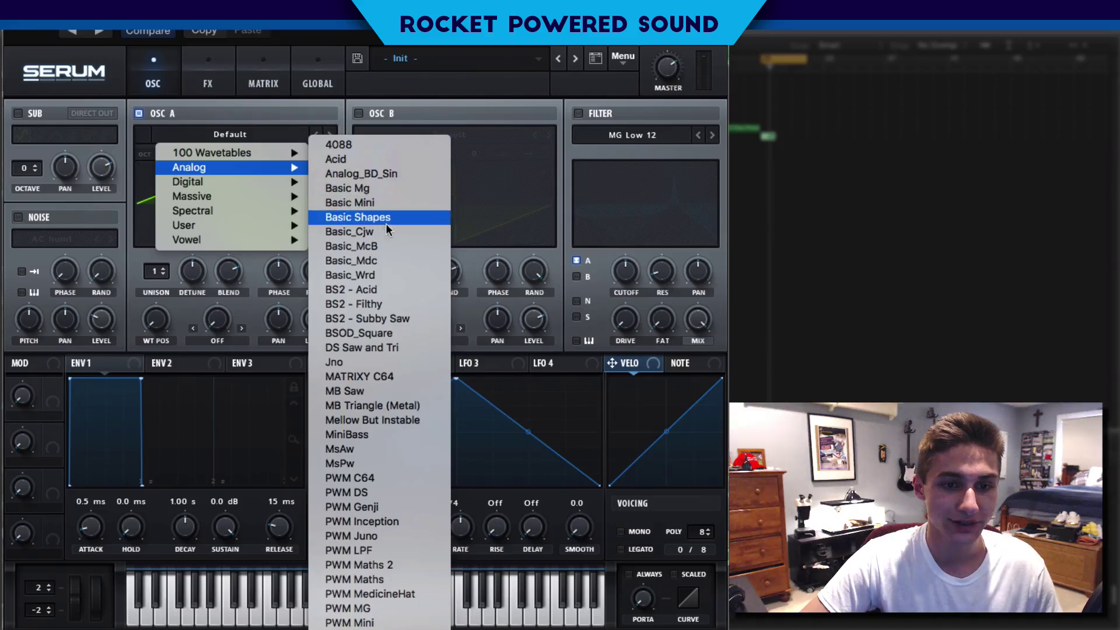
{"action": "left_click", "coordinate": [379, 216]}
{"action": "left_click_drag", "start_coordinate": [156, 319], "coordinate": [155, 276]}
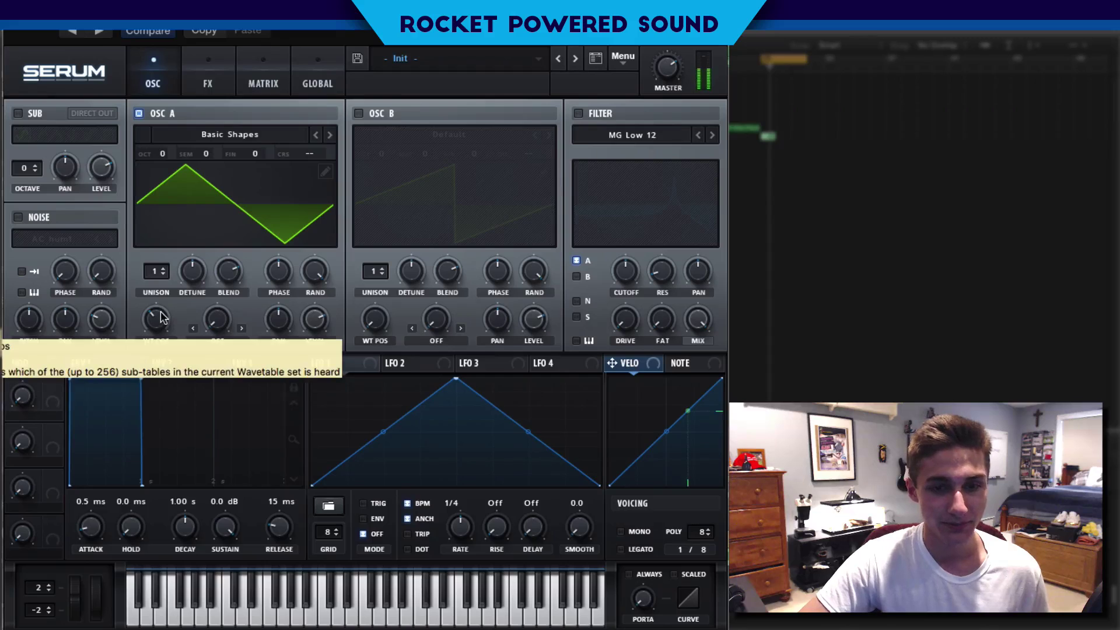
{"action": "mouse_move", "coordinate": [161, 325]}
{"action": "left_mouse_down"}
{"action": "mouse_move", "coordinate": [161, 310]}
{"action": "mouse_move", "coordinate": [161, 325]}
{"action": "left_mouse_up"}
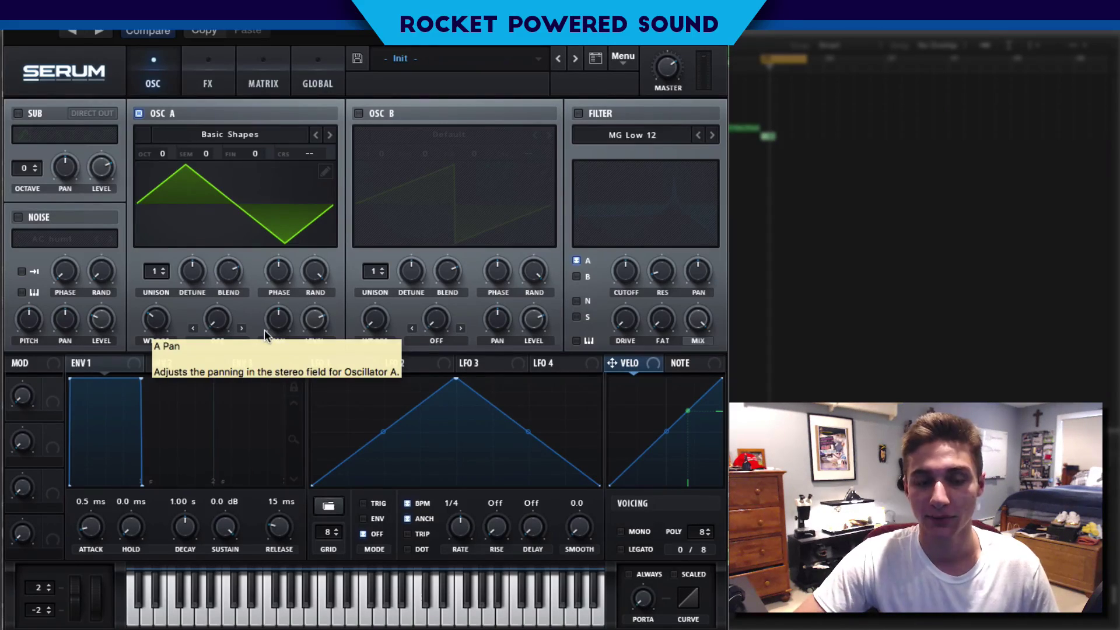
Step: Turn on oscillator B and set oscillator A's warp mode to FM (from B)
{"action": "left_click", "coordinate": [359, 114]}
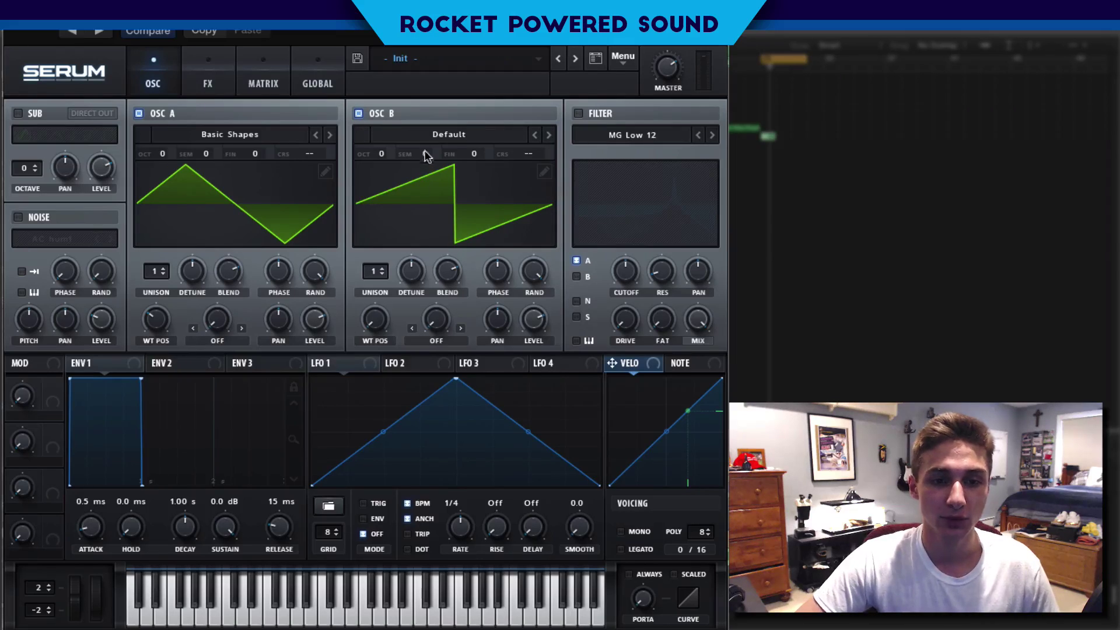
{"action": "left_click", "coordinate": [219, 344]}
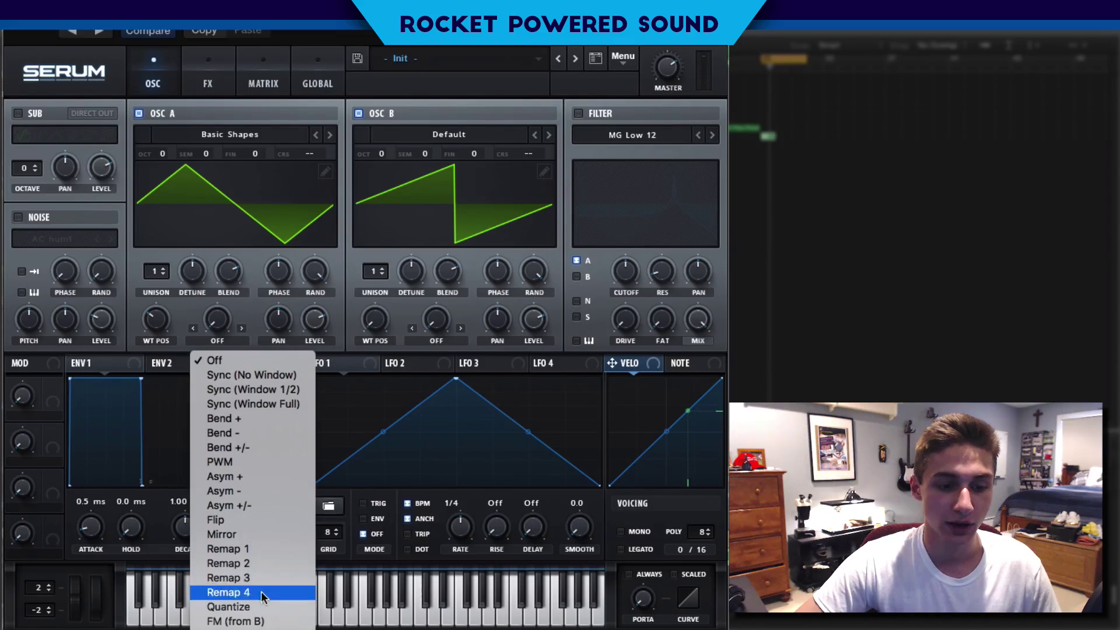
{"action": "left_click", "coordinate": [265, 622]}
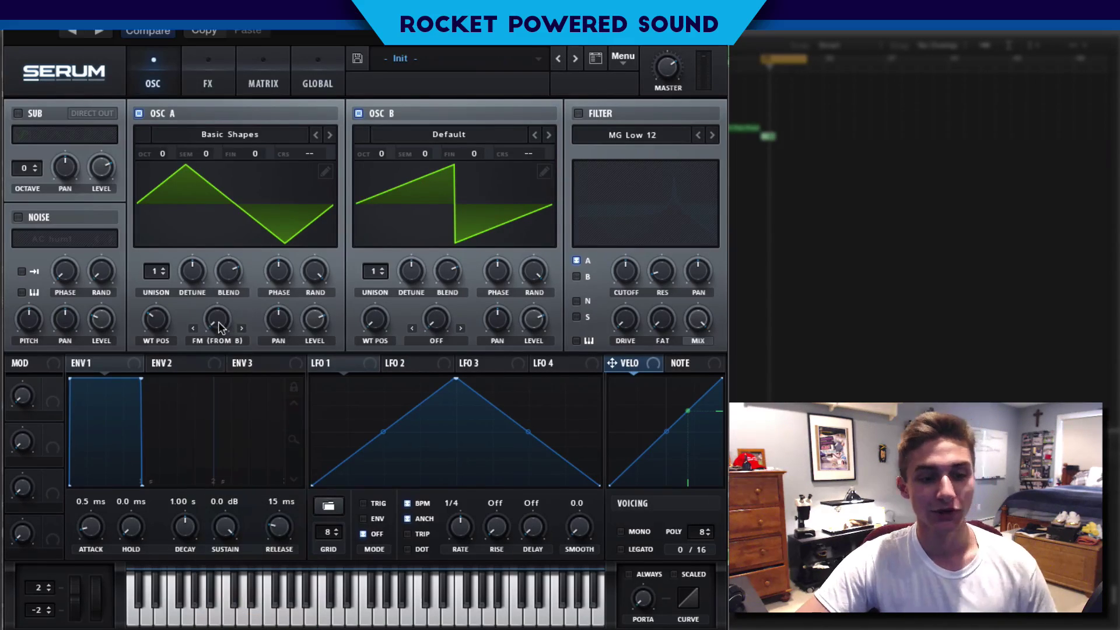
{"action": "left_click_drag", "start_coordinate": [218, 324], "coordinate": [250, 254]}
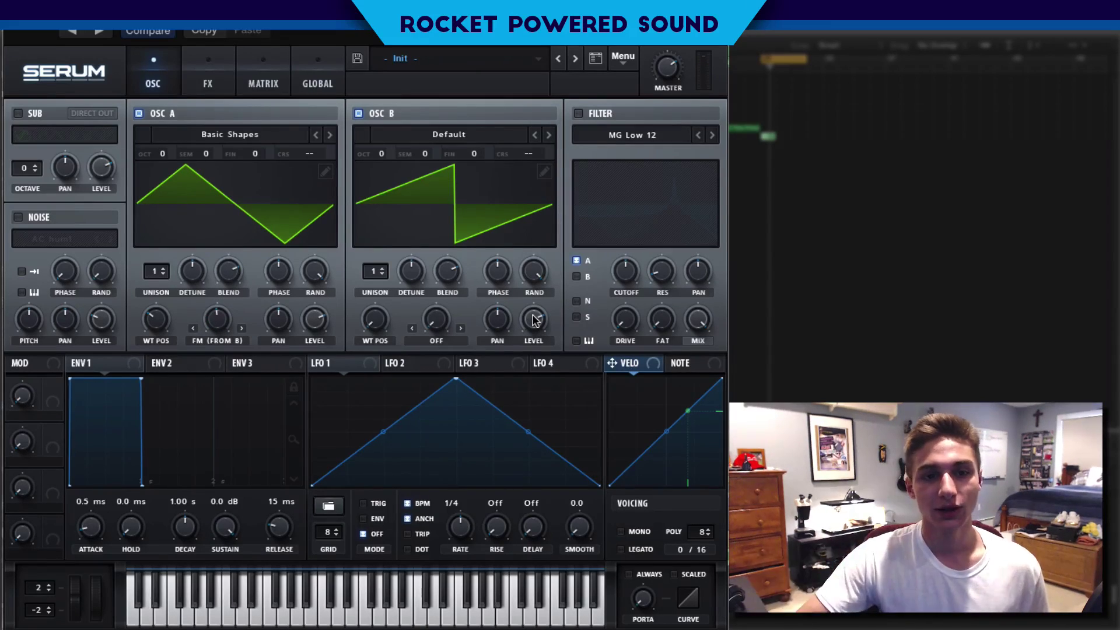
Step: Turn oscillator B's level fully down and raise oscillator A's FM (from B) amount partway
{"action": "left_click_drag", "start_coordinate": [533, 319], "coordinate": [476, 395]}
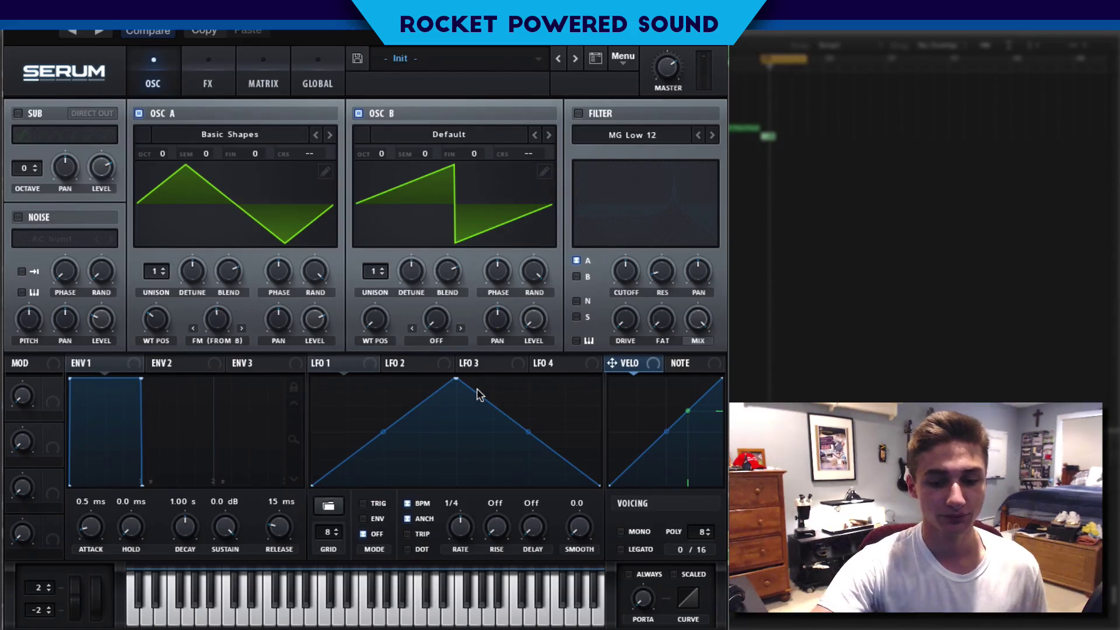
{"action": "left_click_drag", "start_coordinate": [195, 319], "coordinate": [167, 299]}
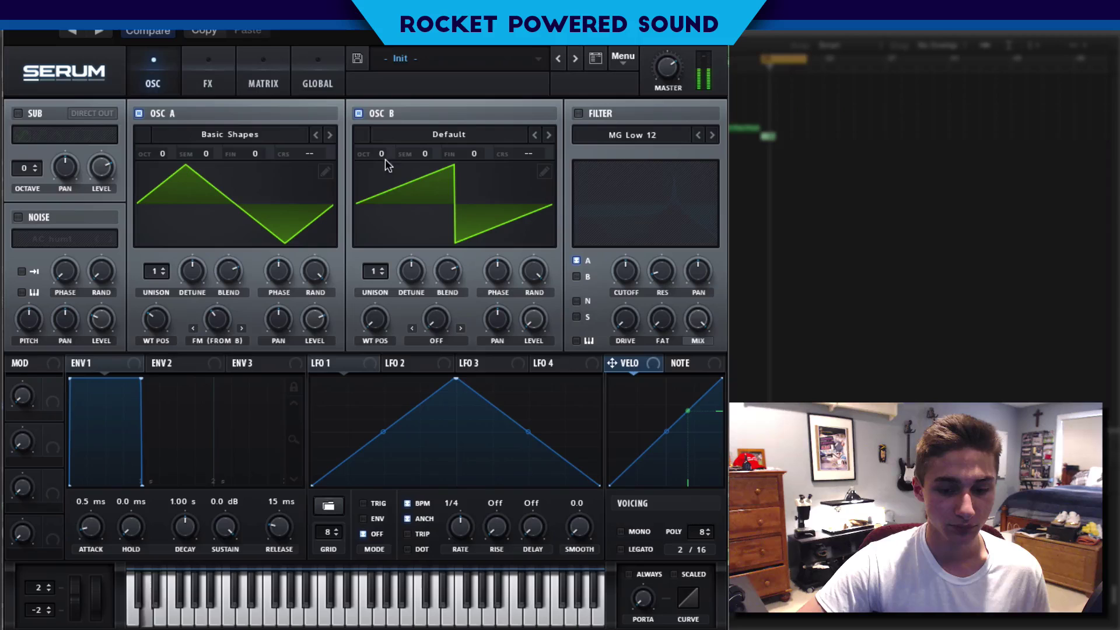
Step: Load the Analog "Basic Shapes" wavetable in oscillator B and move its wavetable position to the square wave
{"action": "left_click", "coordinate": [435, 138]}
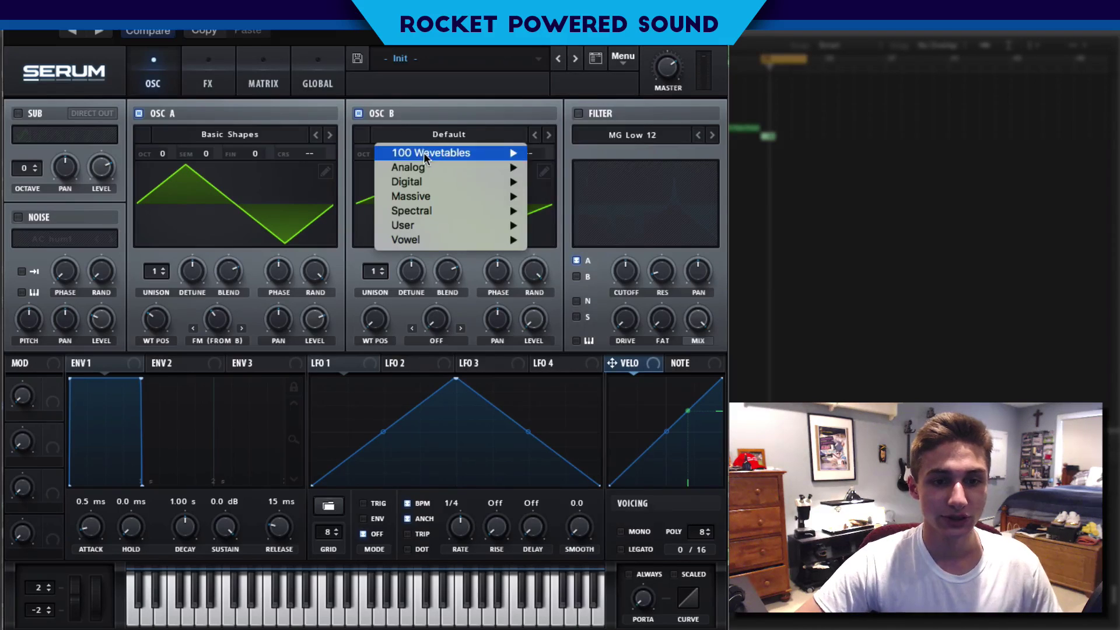
{"action": "mouse_move", "coordinate": [444, 167]}
{"action": "left_click", "coordinate": [583, 218]}
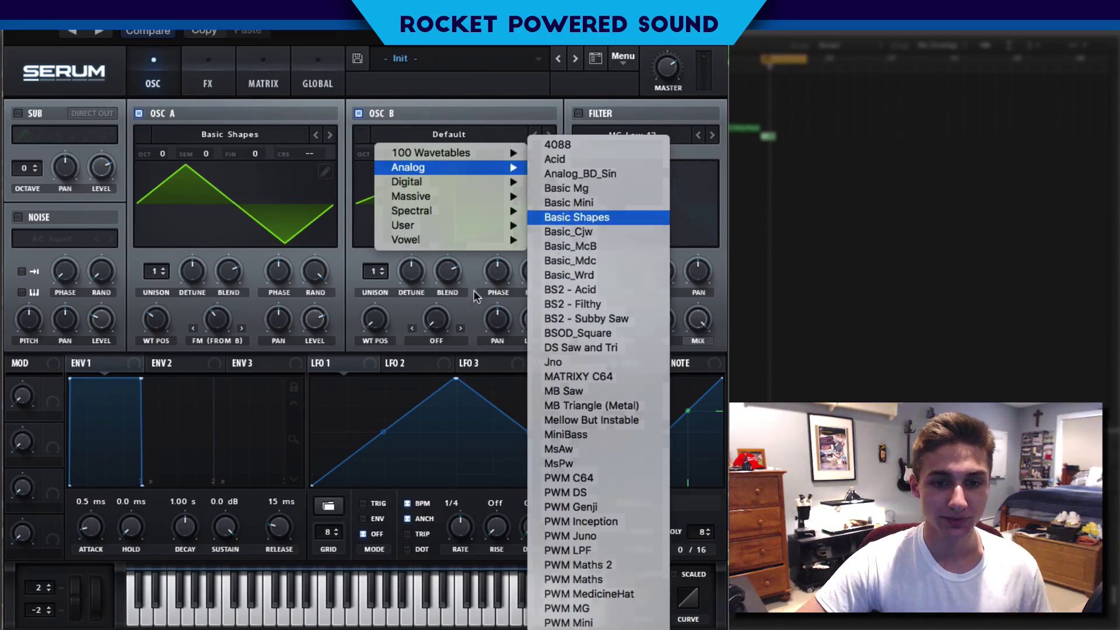
{"action": "left_click_drag", "start_coordinate": [377, 324], "coordinate": [379, 235]}
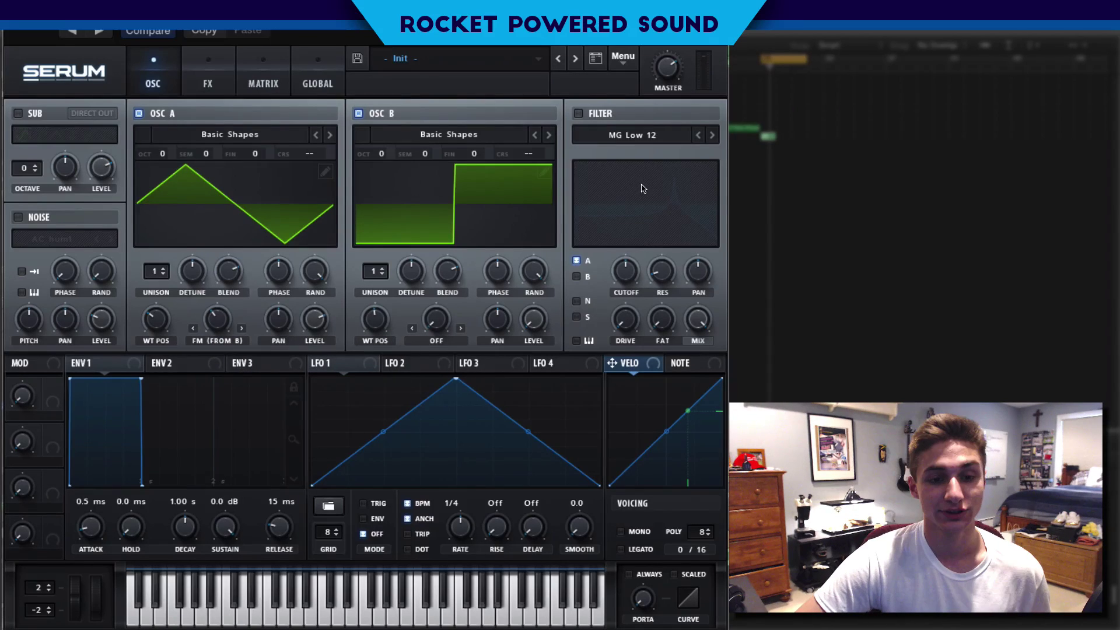
Step: Assign LFO 1 to modulate oscillator A's level
{"action": "left_click", "coordinate": [208, 76]}
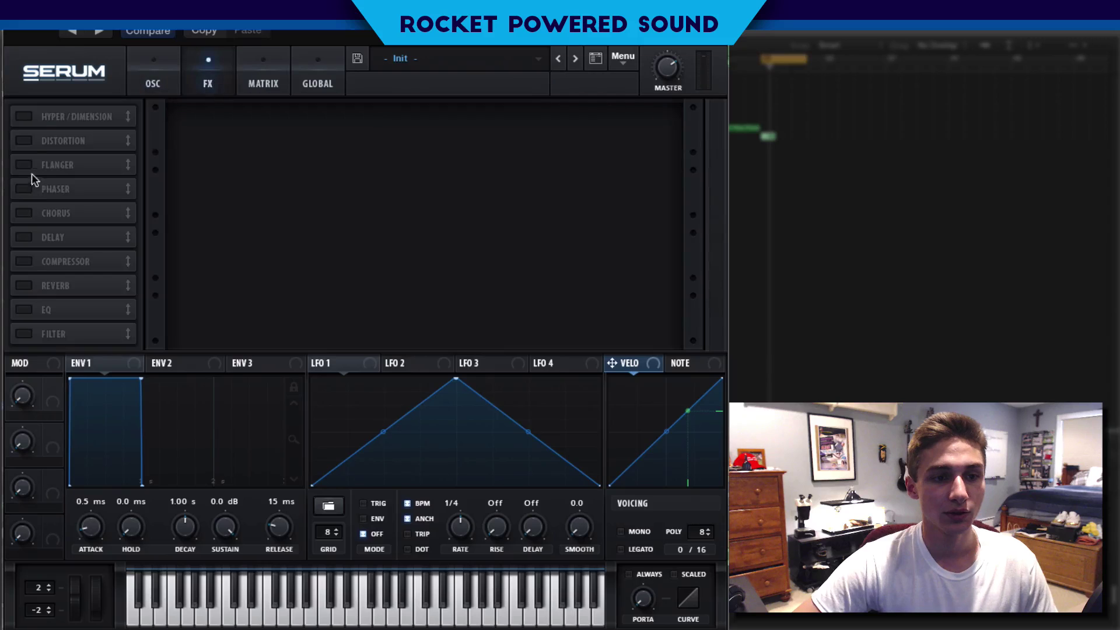
{"action": "left_click", "coordinate": [177, 78]}
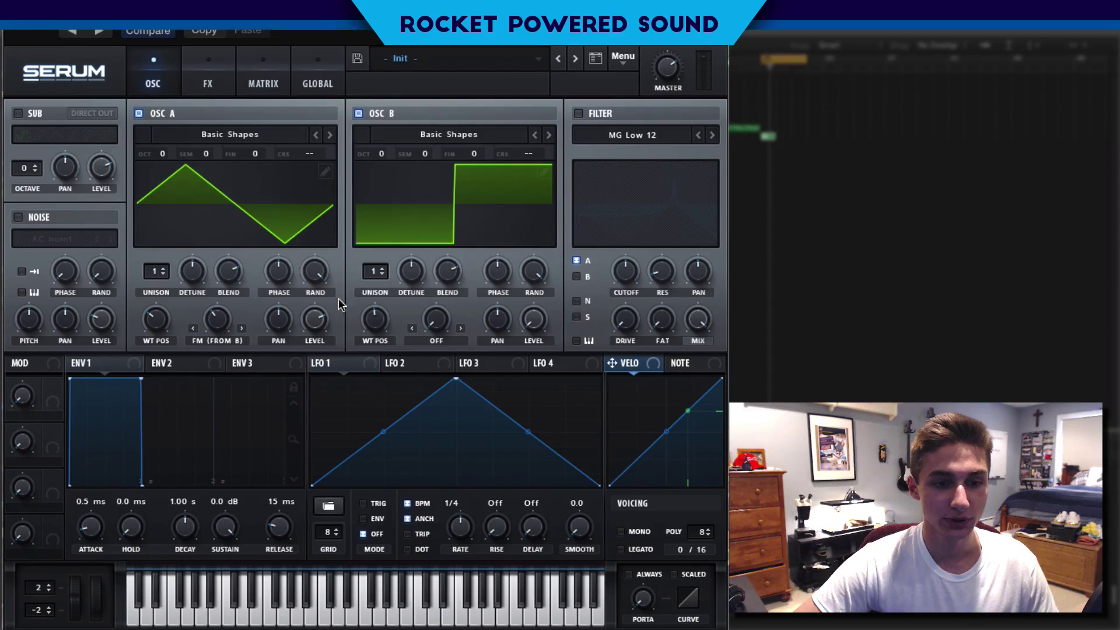
{"action": "mouse_move", "coordinate": [299, 318]}
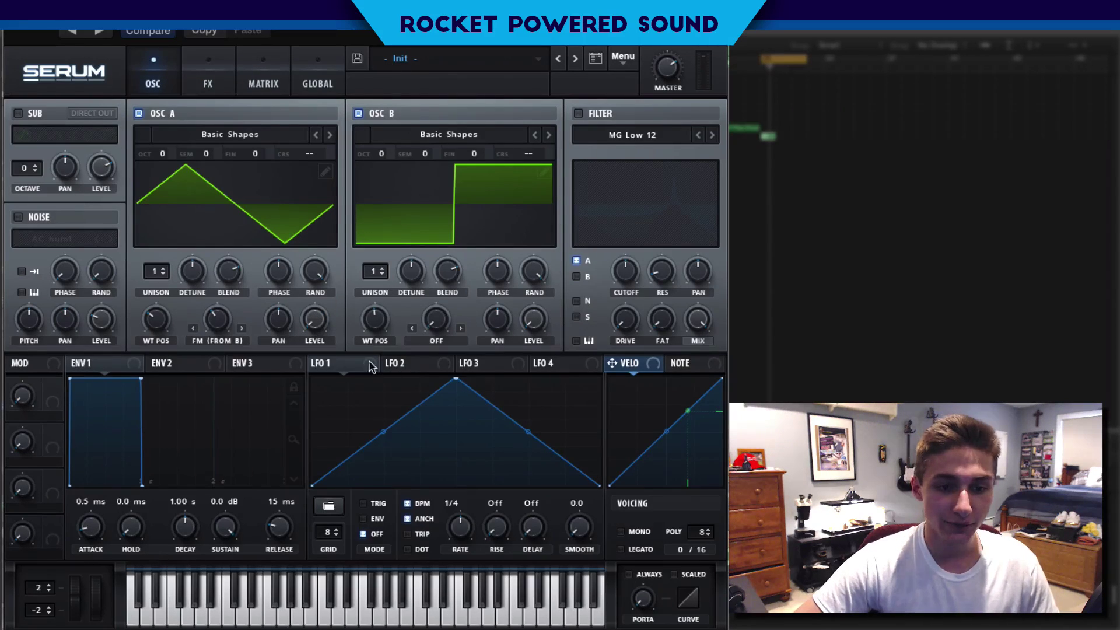
{"action": "left_click_drag", "start_coordinate": [316, 363], "coordinate": [318, 321]}
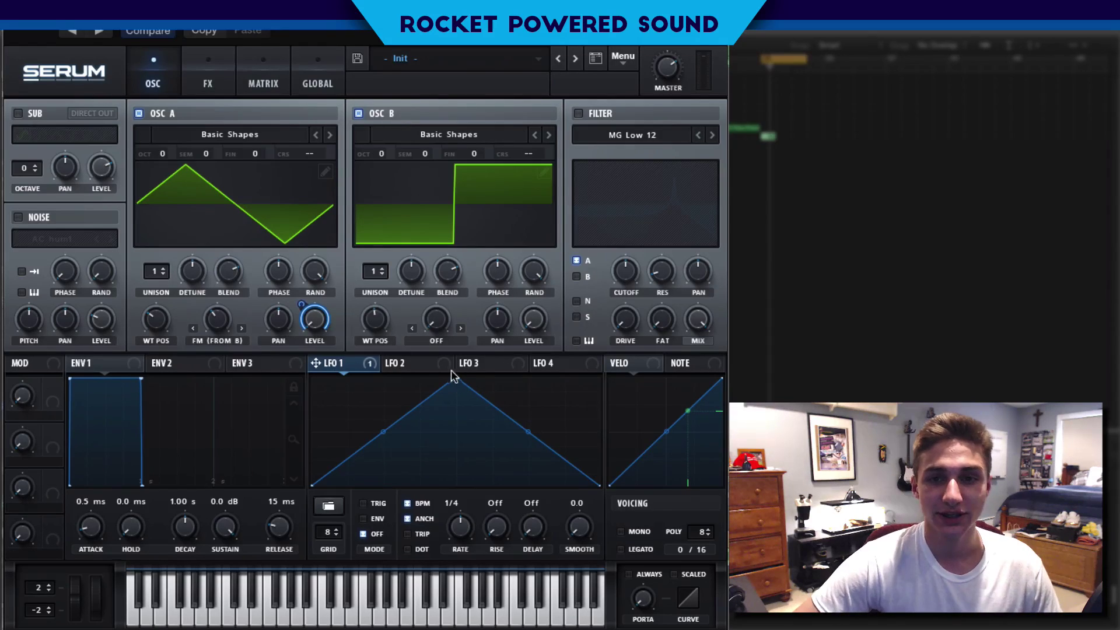
Step: Shape LFO 1 into an early full-height peak, a dip, a smaller second peak, and a drop to zero just past the middle
{"action": "left_click_drag", "start_coordinate": [456, 380], "coordinate": [375, 323]}
{"action": "double_click", "coordinate": [432, 408]}
{"action": "left_click_drag", "start_coordinate": [432, 407], "coordinate": [436, 471]}
{"action": "left_click_drag", "start_coordinate": [373, 379], "coordinate": [353, 363]}
{"action": "left_click_drag", "start_coordinate": [439, 473], "coordinate": [383, 455]}
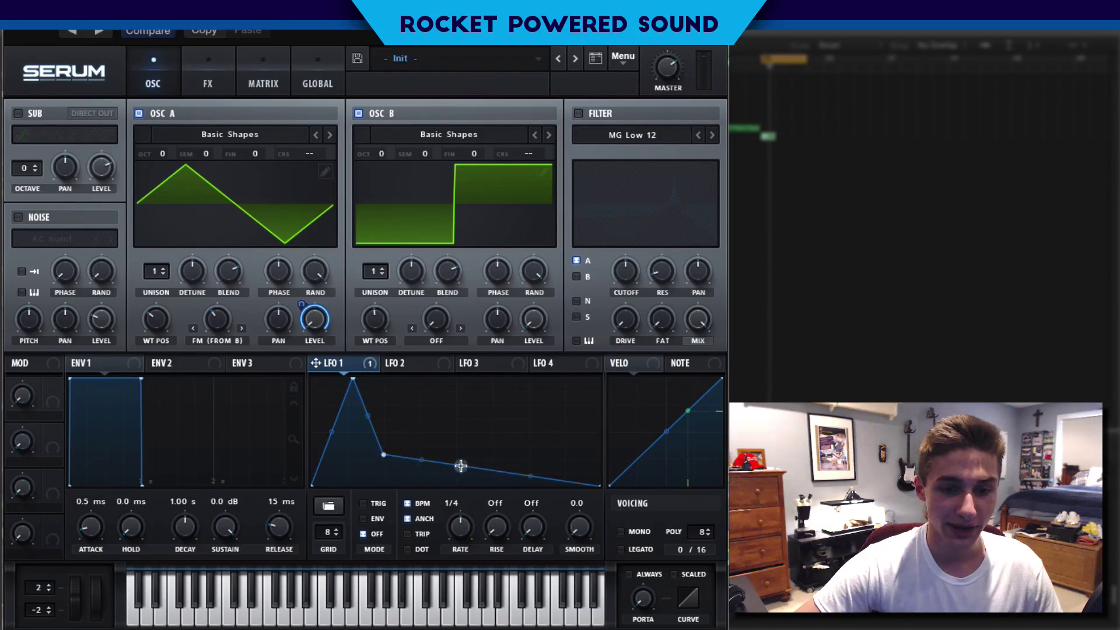
{"action": "double_click", "coordinate": [460, 465]}
{"action": "left_click_drag", "start_coordinate": [461, 465], "coordinate": [425, 423]}
{"action": "double_click", "coordinate": [450, 475]}
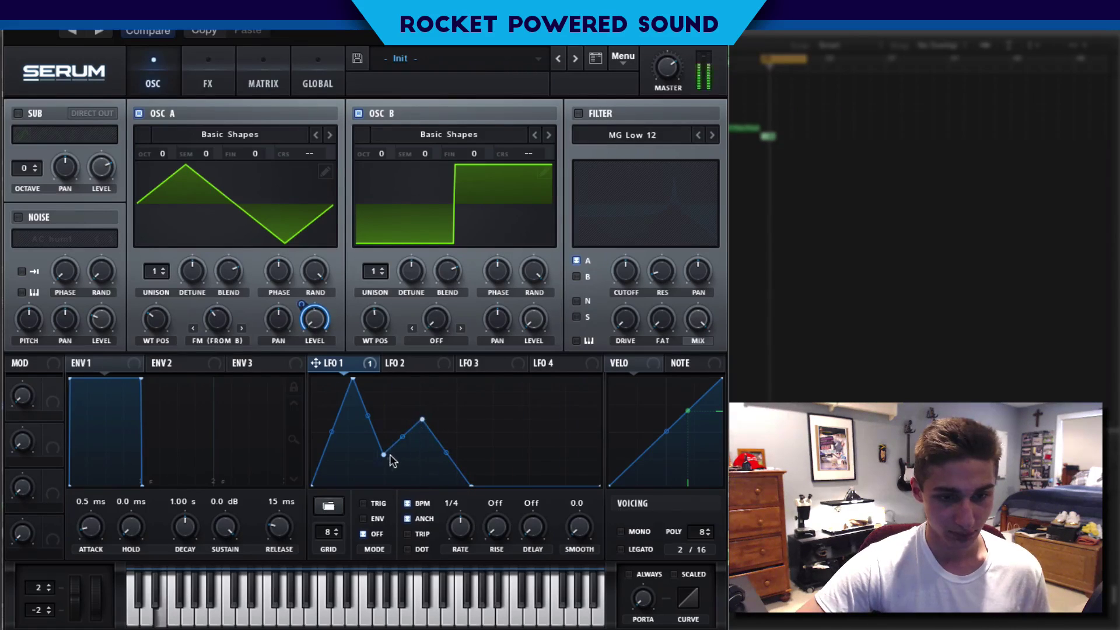
{"action": "left_click_drag", "start_coordinate": [384, 456], "coordinate": [387, 453]}
Step: Set LFO 1 to trigger mode with a rate of 1/2
{"action": "left_click", "coordinate": [364, 503]}
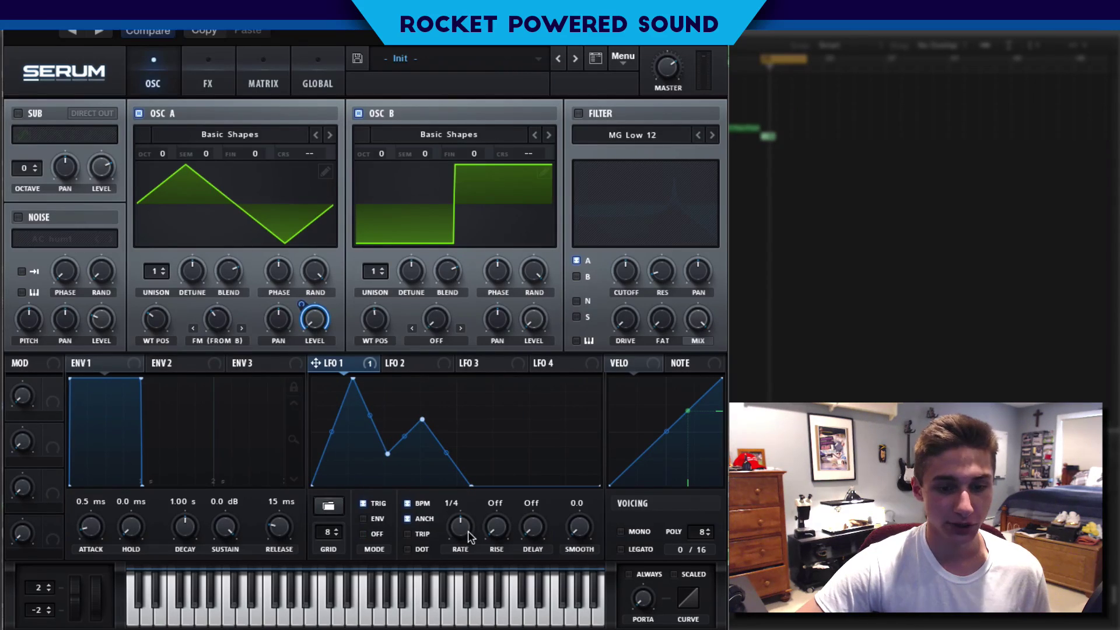
{"action": "left_click_drag", "start_coordinate": [465, 532], "coordinate": [460, 540]}
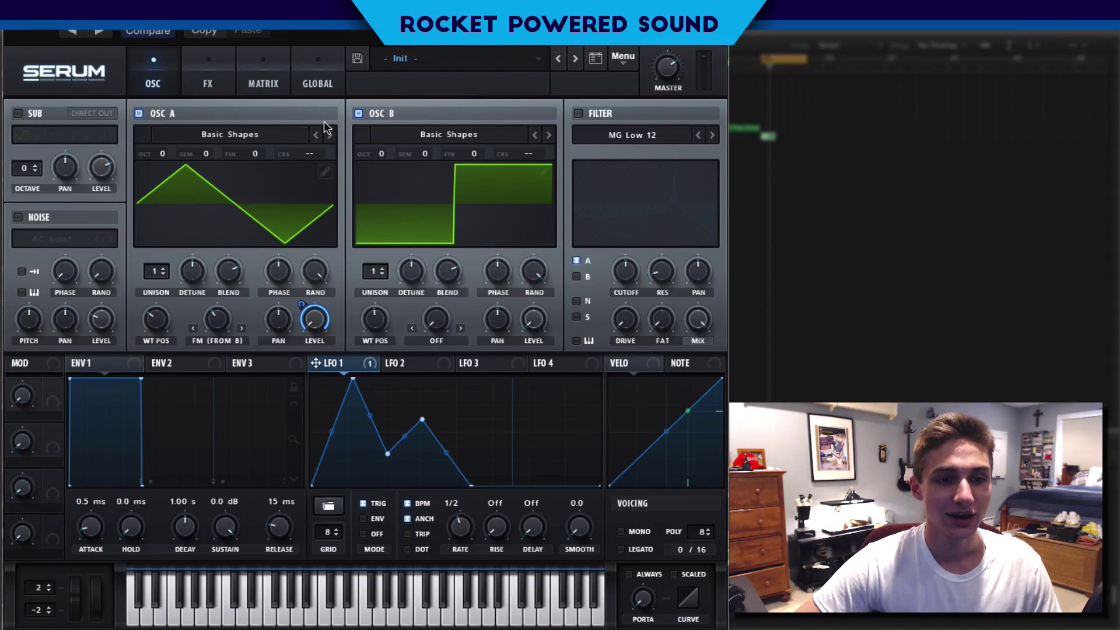
Step: Enable the distortion effect with the Tube type and raise its drive close to maximum
{"action": "left_click", "coordinate": [225, 89]}
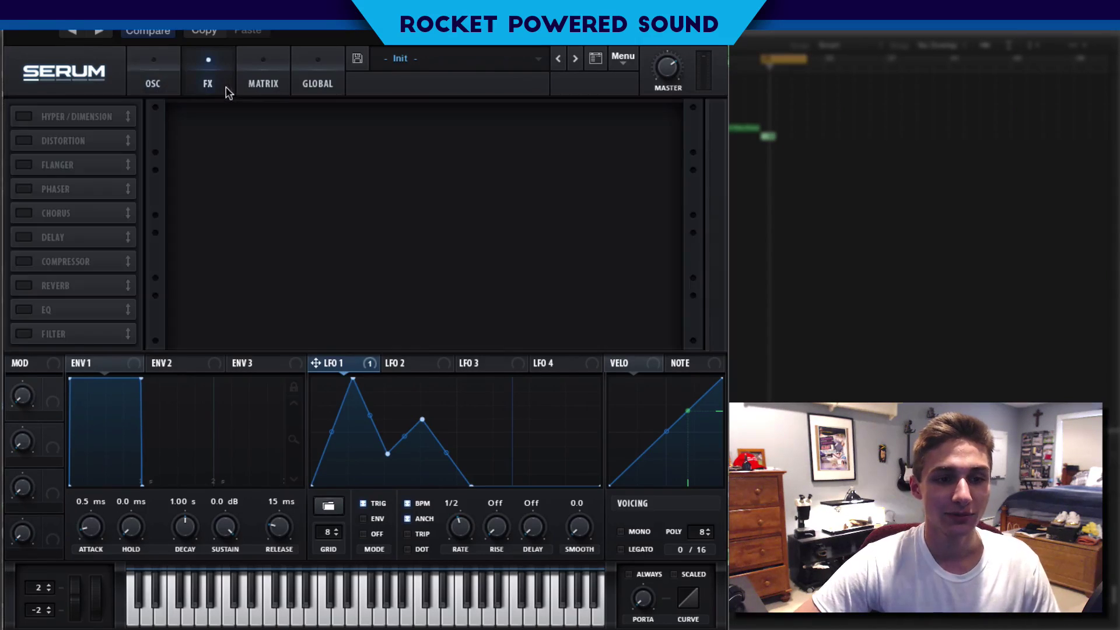
{"action": "left_click", "coordinate": [43, 142]}
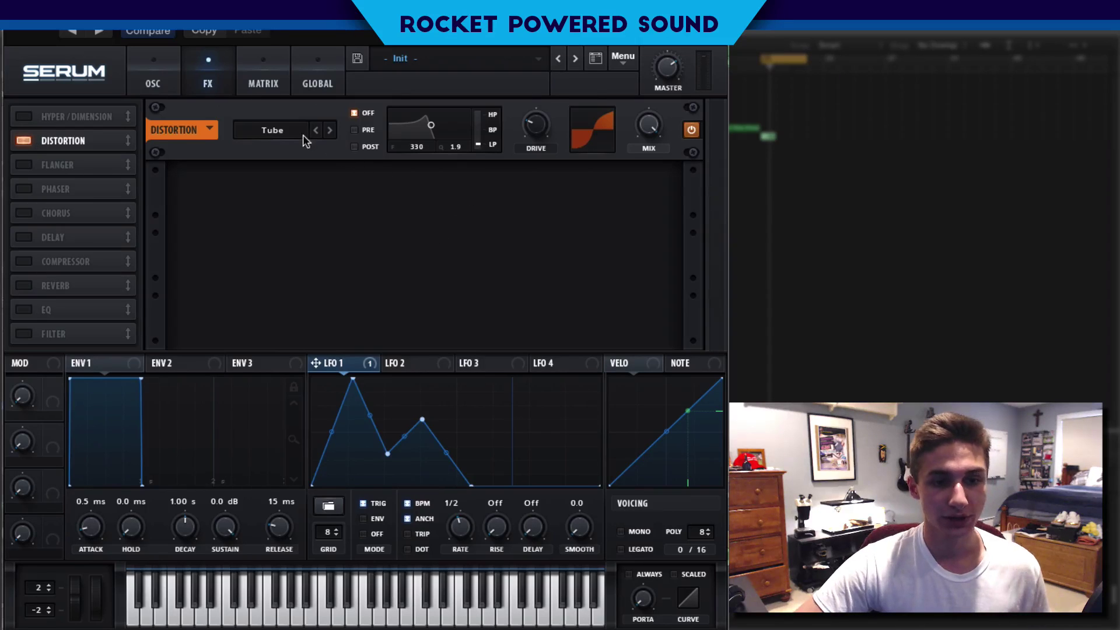
{"action": "left_click_drag", "start_coordinate": [538, 119], "coordinate": [546, 67]}
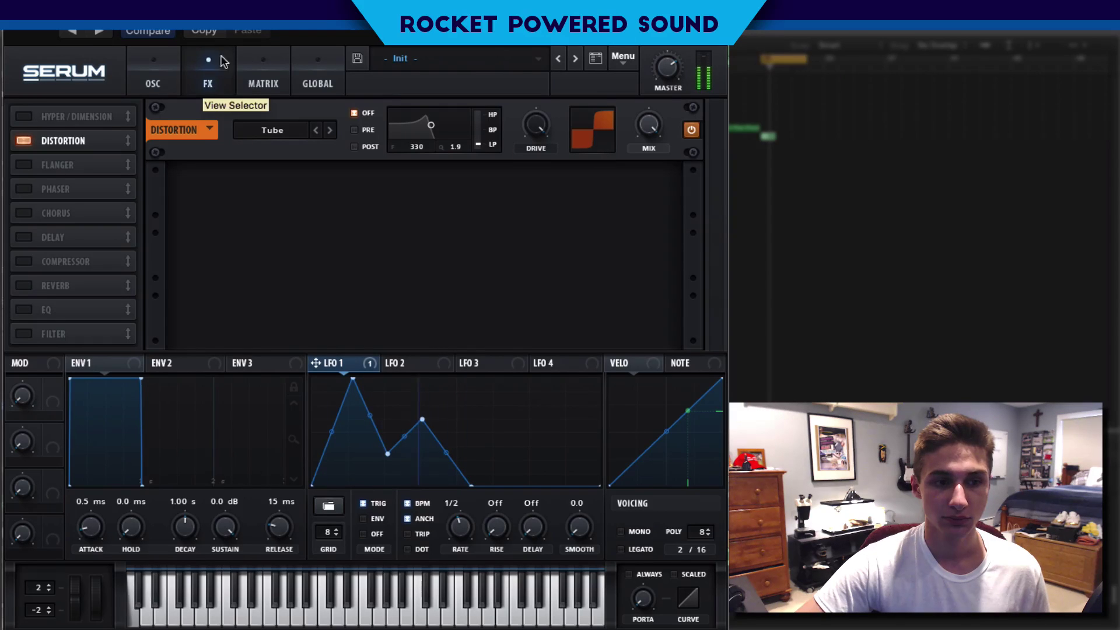
Step: Enable the oscillator filter, keeping the MG Low 12 type
{"action": "left_click", "coordinate": [166, 68]}
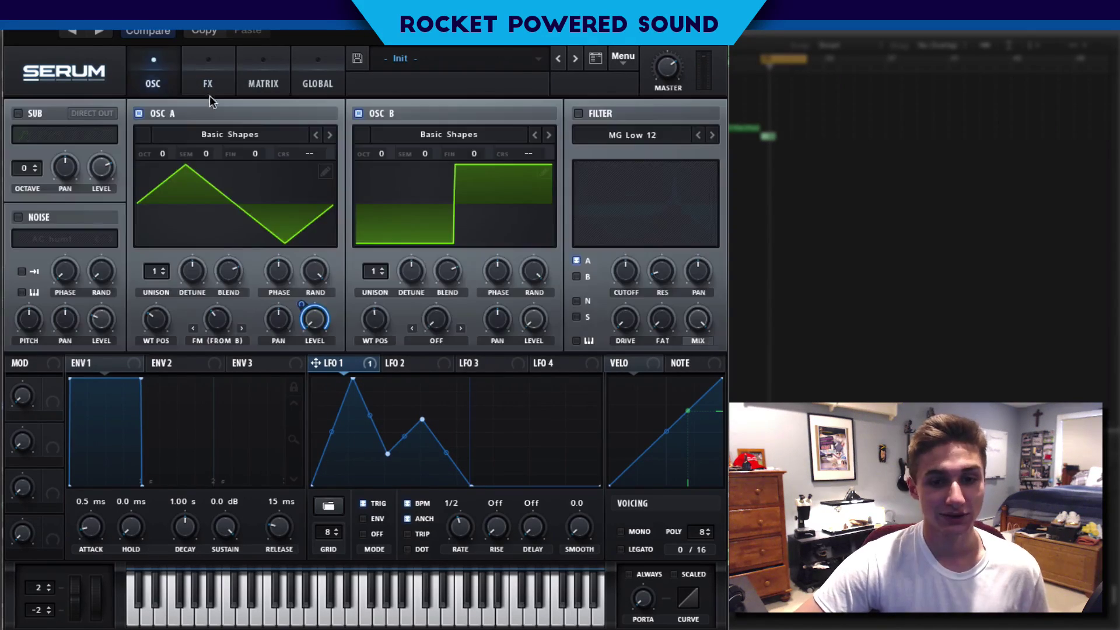
{"action": "left_click", "coordinate": [580, 113]}
{"action": "left_click", "coordinate": [627, 134]}
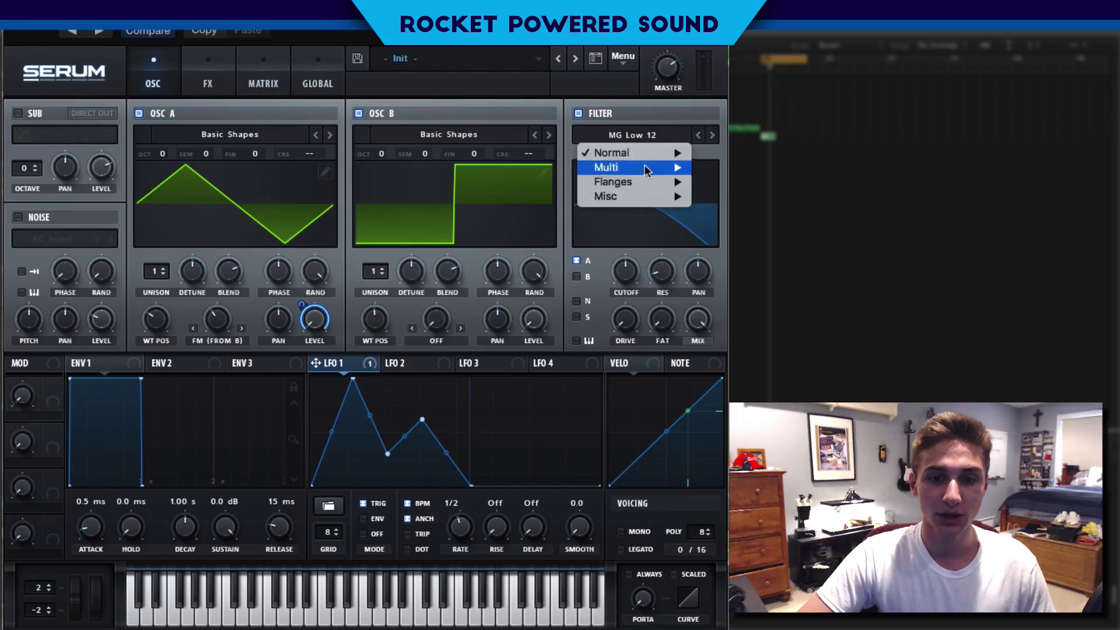
{"action": "mouse_move", "coordinate": [648, 153]}
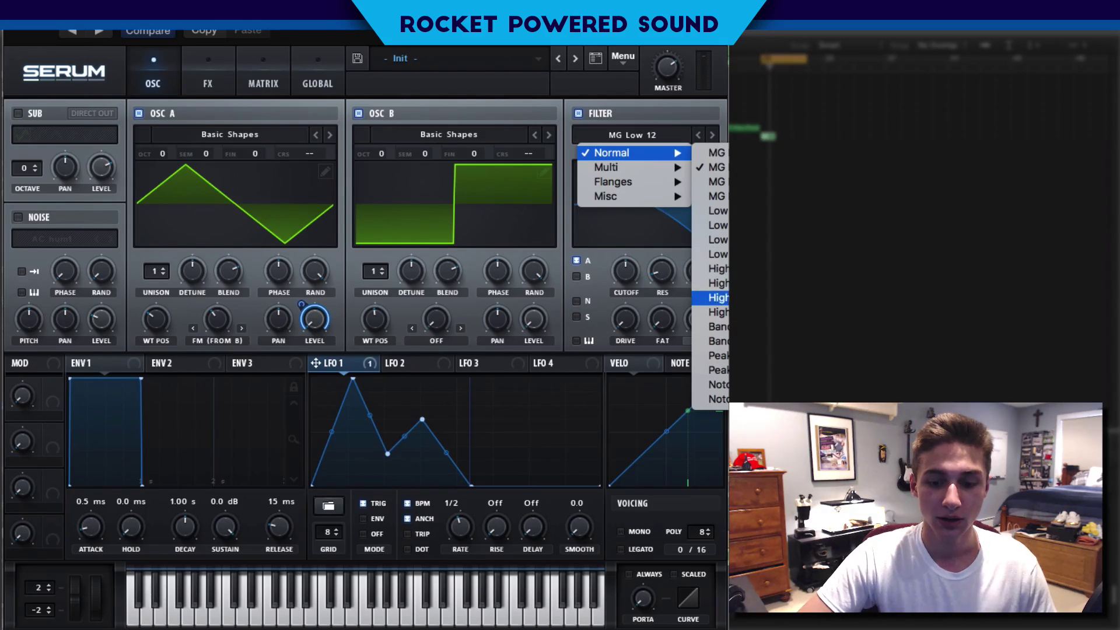
{"action": "left_click", "coordinate": [654, 142]}
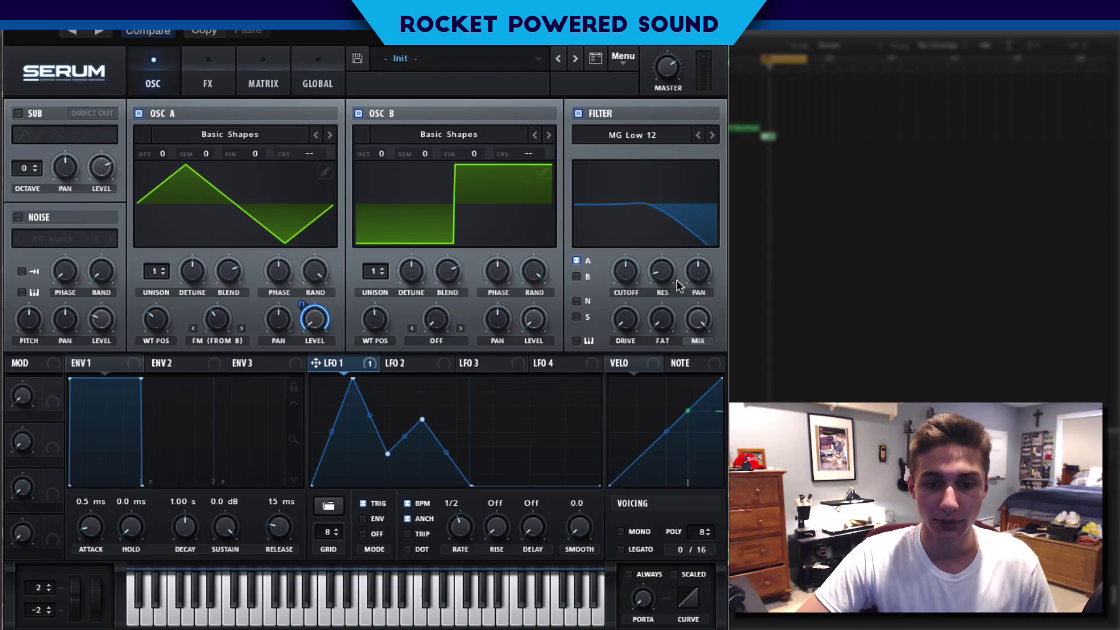
Step: Raise the filter's cutoff and resonance for a sharp high peak, and turn on filter key tracking
{"action": "left_click_drag", "start_coordinate": [679, 284], "coordinate": [679, 258]}
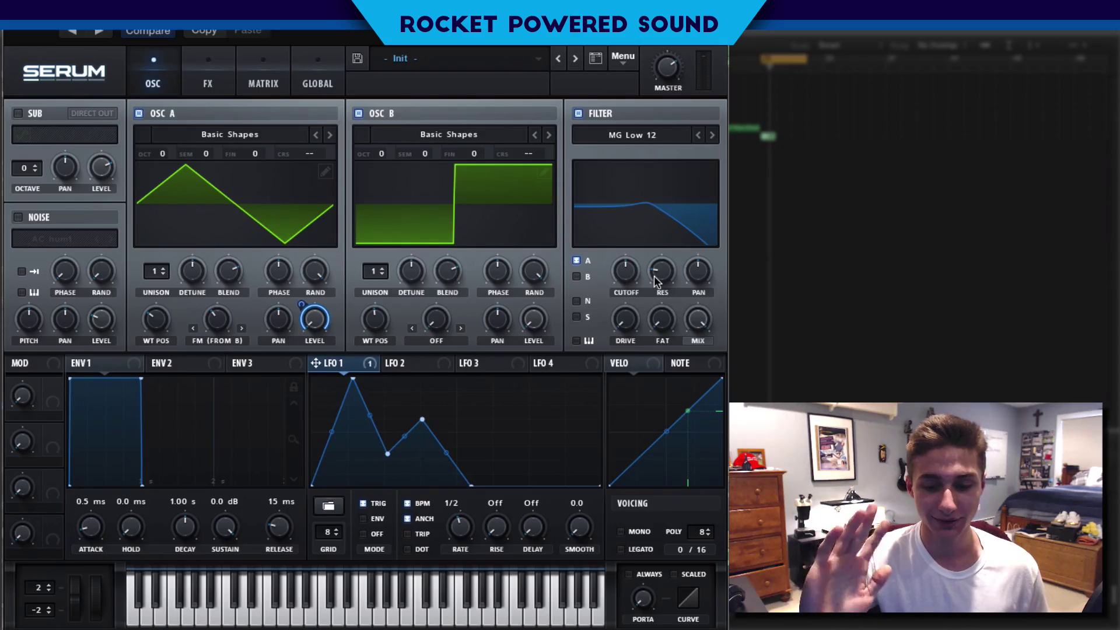
{"action": "mouse_move", "coordinate": [630, 269]}
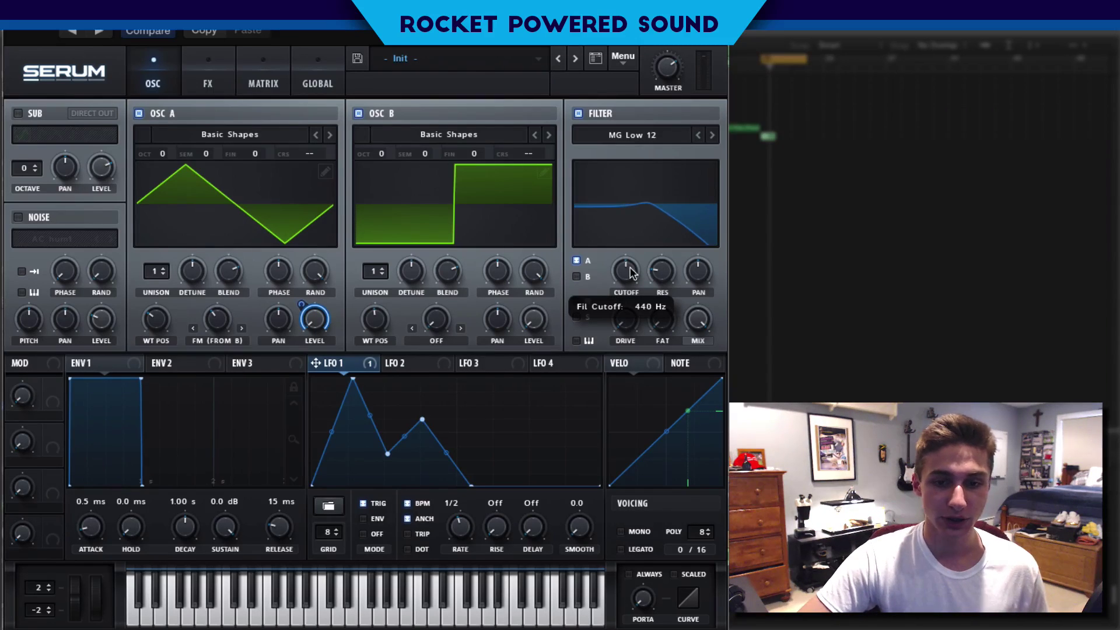
{"action": "left_click_drag", "start_coordinate": [631, 269], "coordinate": [637, 252]}
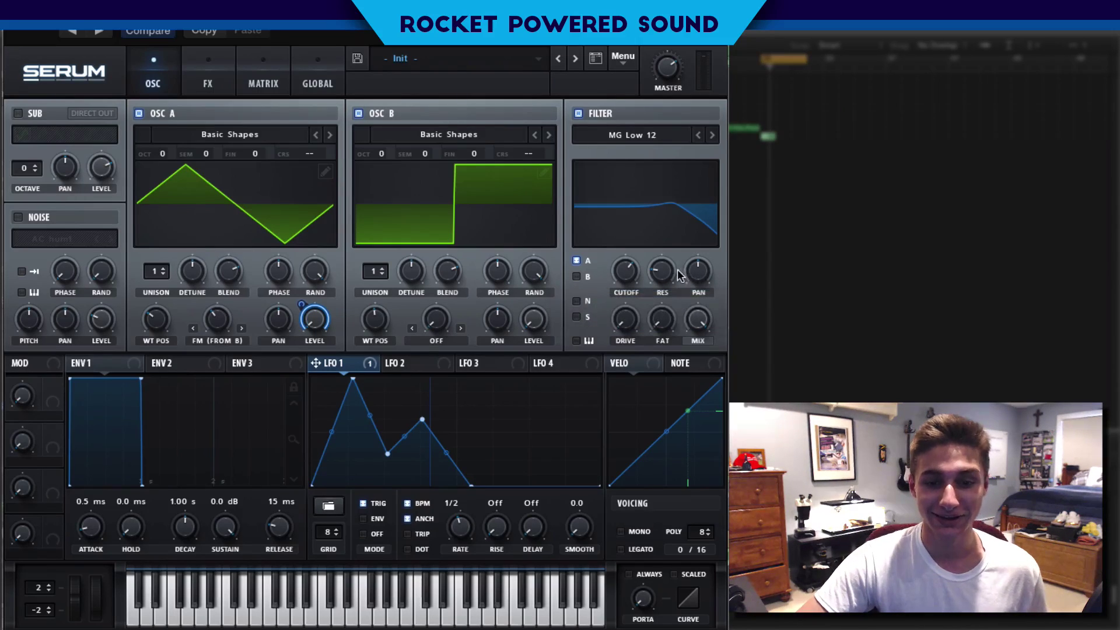
{"action": "left_click_drag", "start_coordinate": [670, 271], "coordinate": [684, 146]}
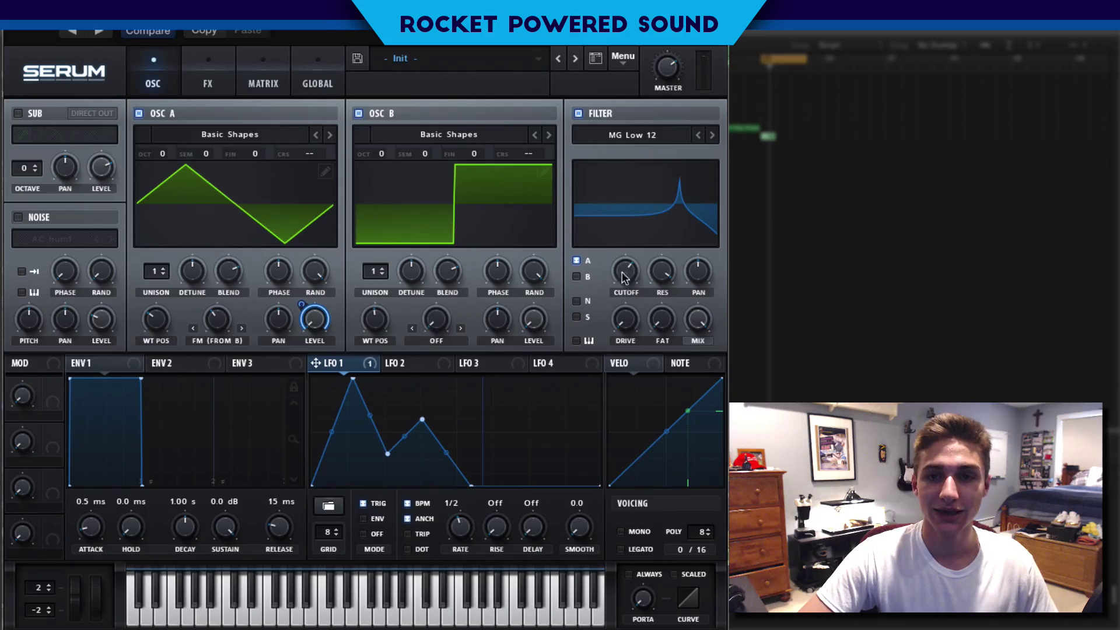
{"action": "left_click", "coordinate": [577, 340]}
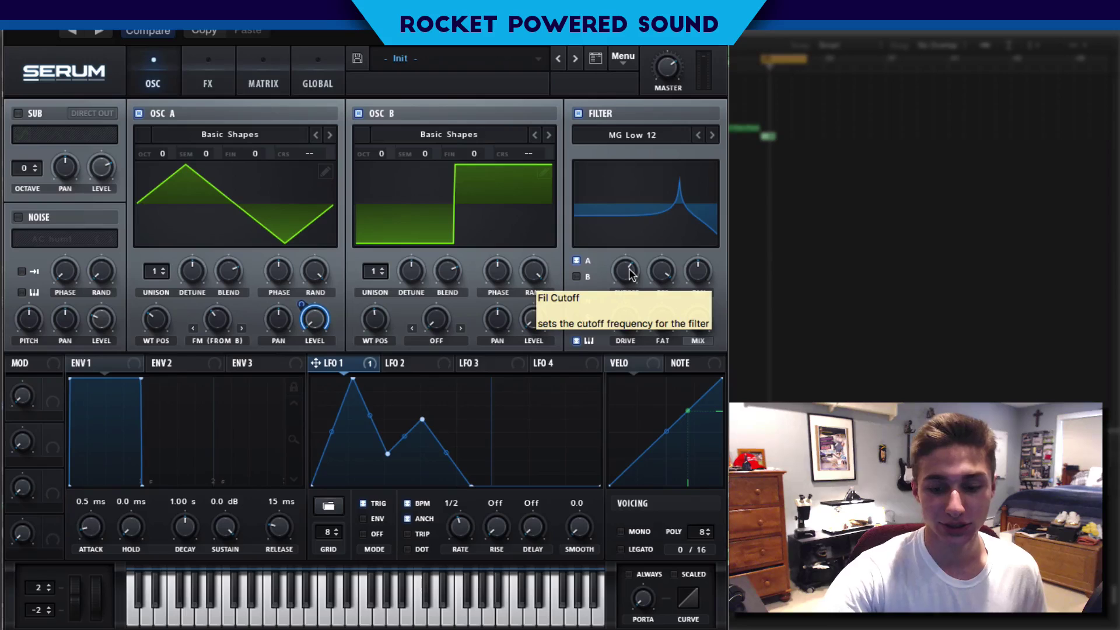
Step: Lower the filter cutoff slightly and compare the sound with the distortion effect bypassed and re-enabled
{"action": "left_click_drag", "start_coordinate": [632, 275], "coordinate": [629, 273]}
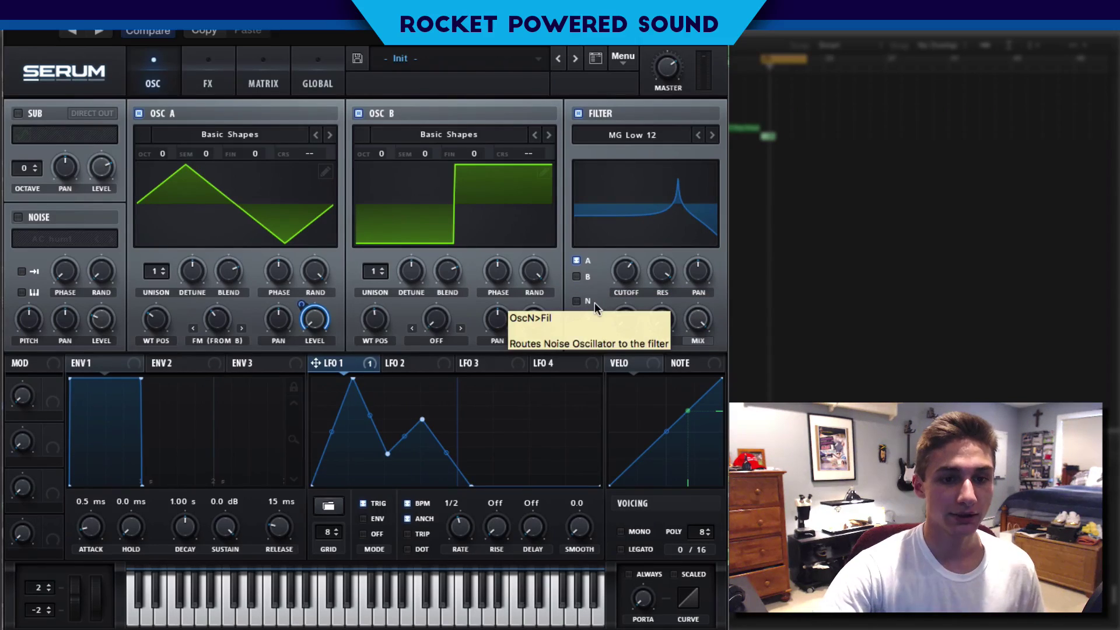
{"action": "left_click", "coordinate": [211, 68]}
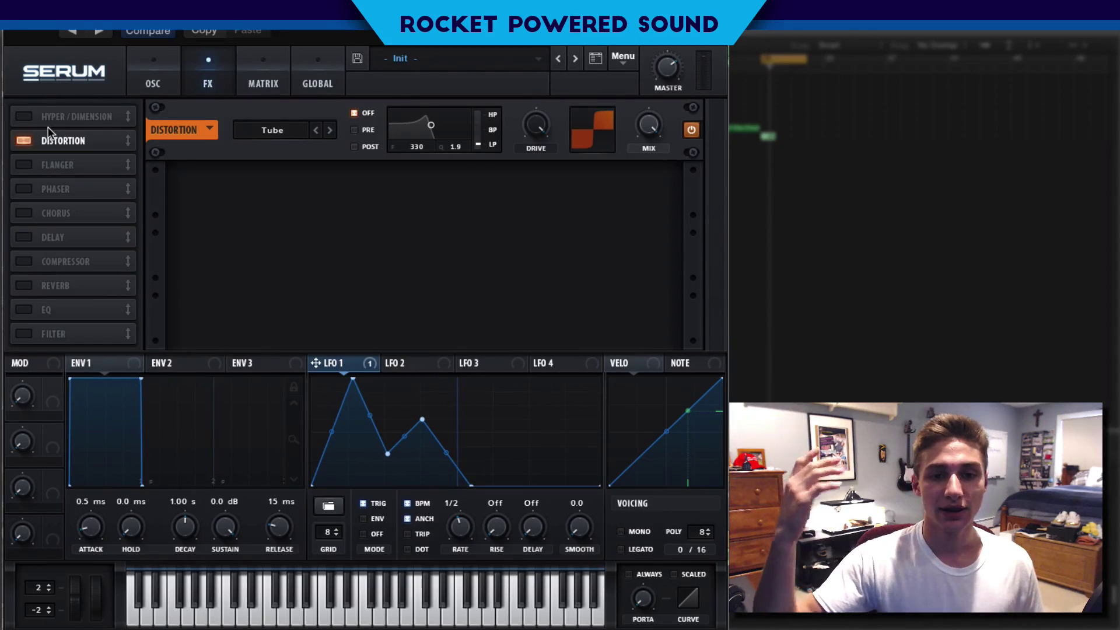
{"action": "left_click", "coordinate": [23, 141]}
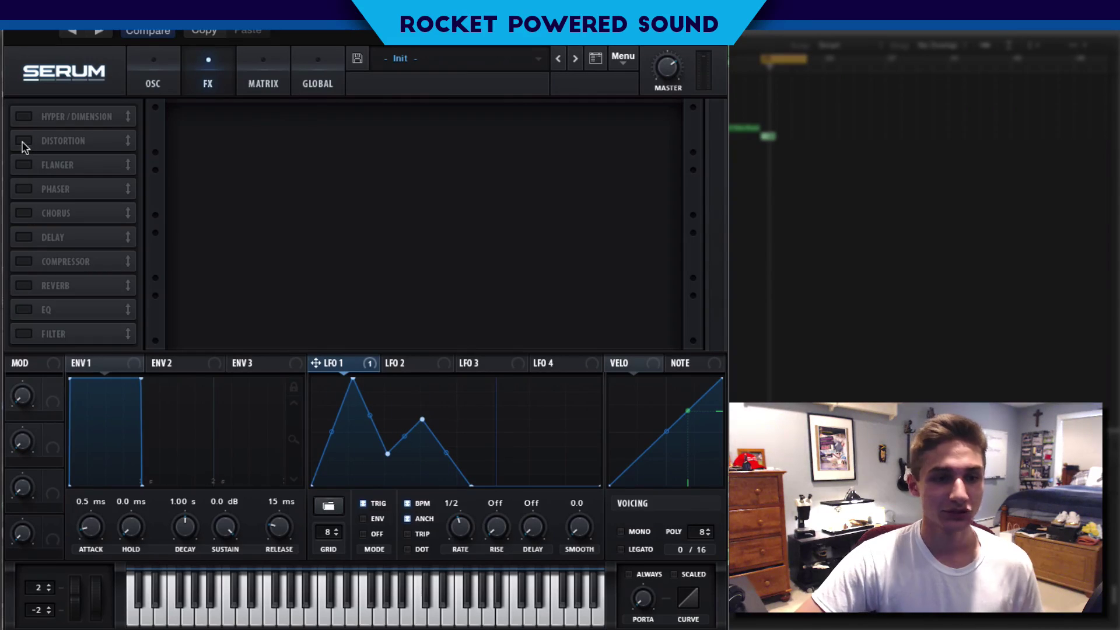
{"action": "left_click", "coordinate": [24, 141]}
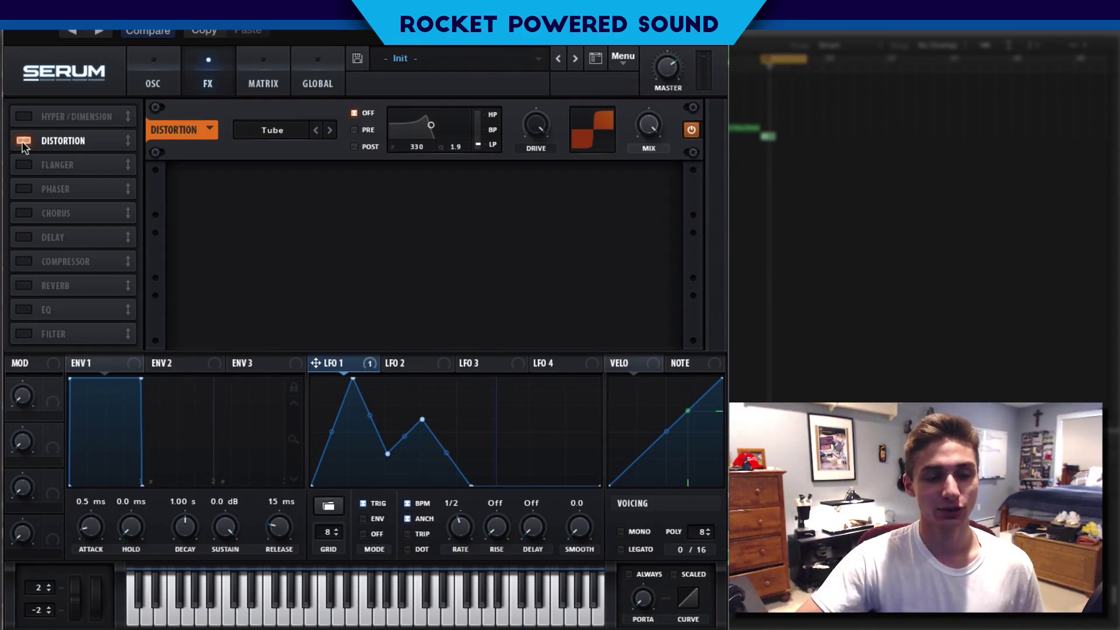
{"action": "left_click", "coordinate": [152, 73]}
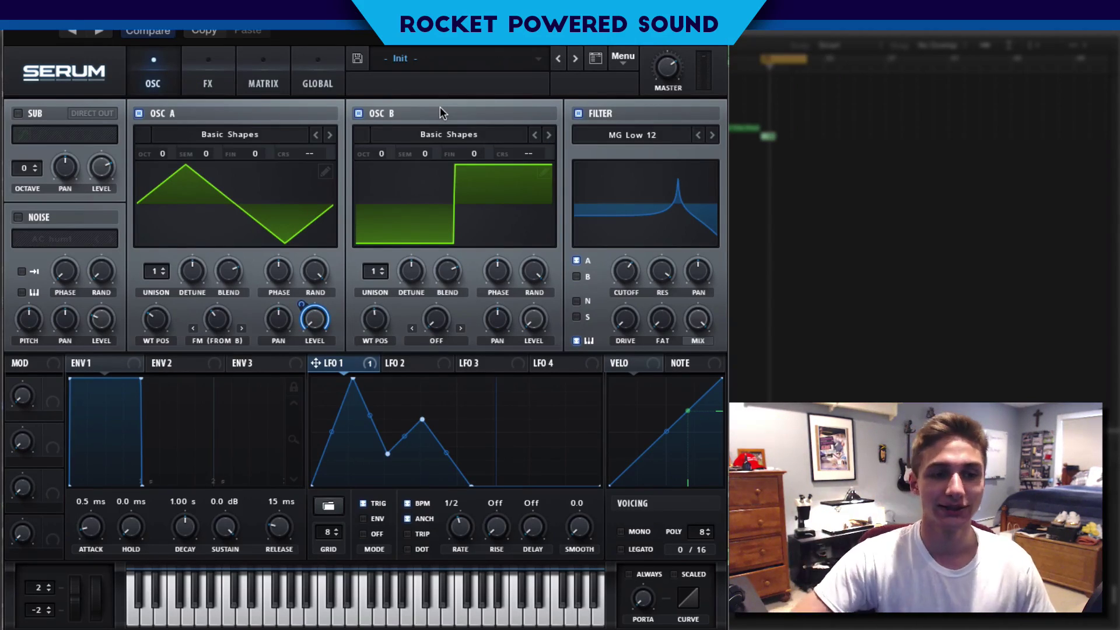
{"action": "left_click", "coordinate": [232, 75]}
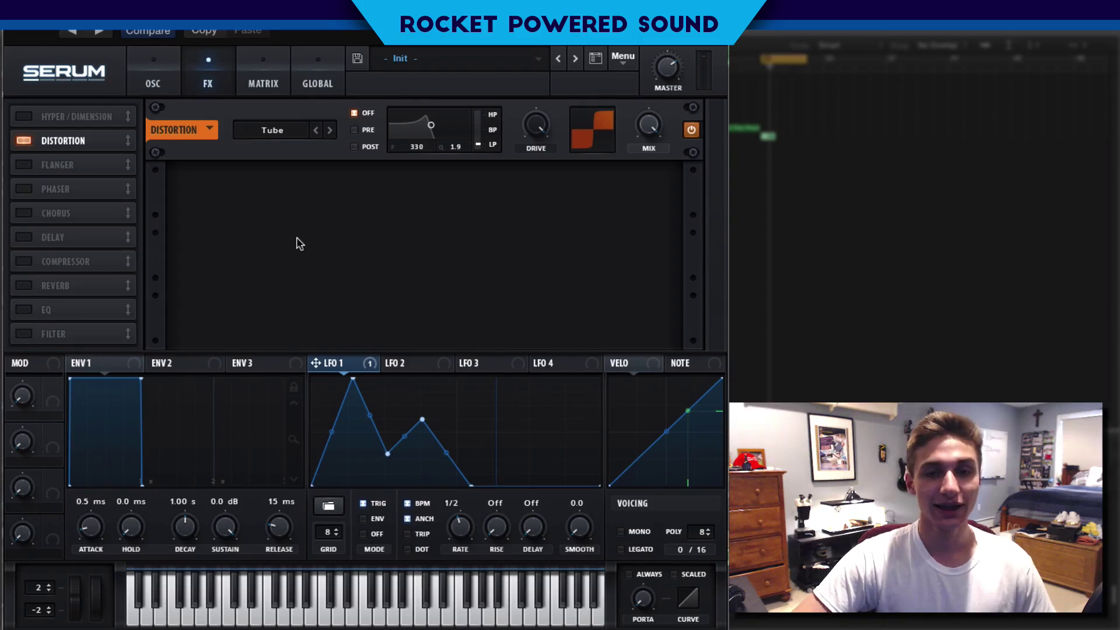
{"action": "left_click", "coordinate": [156, 73]}
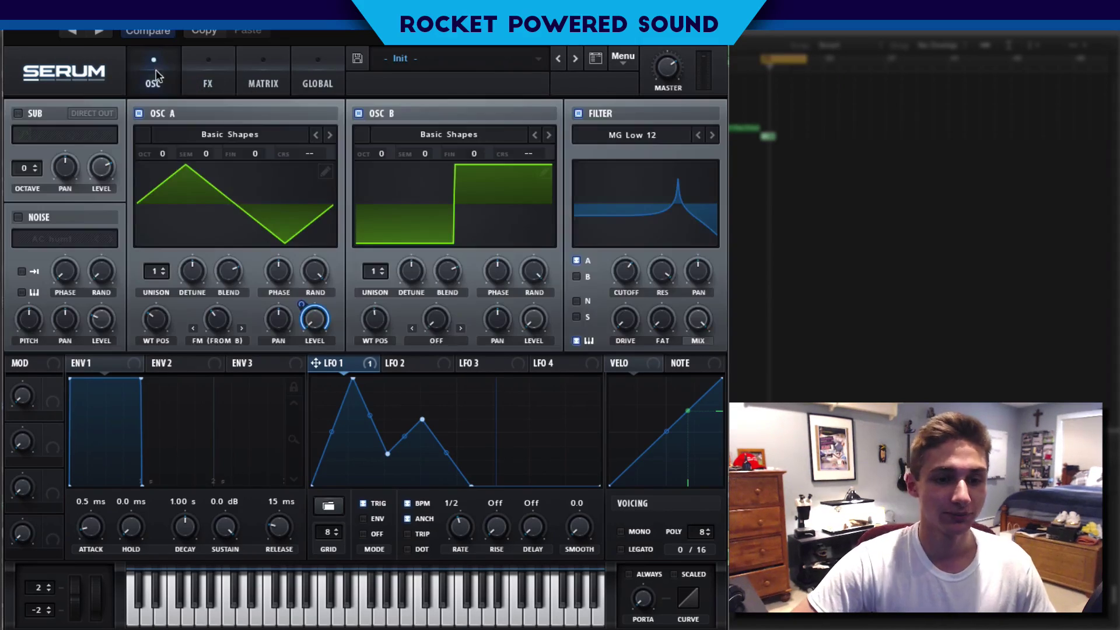
Step: Enable the Hyper/Dimension effect and move it after the distortion in the effects chain
{"action": "left_click", "coordinate": [207, 61]}
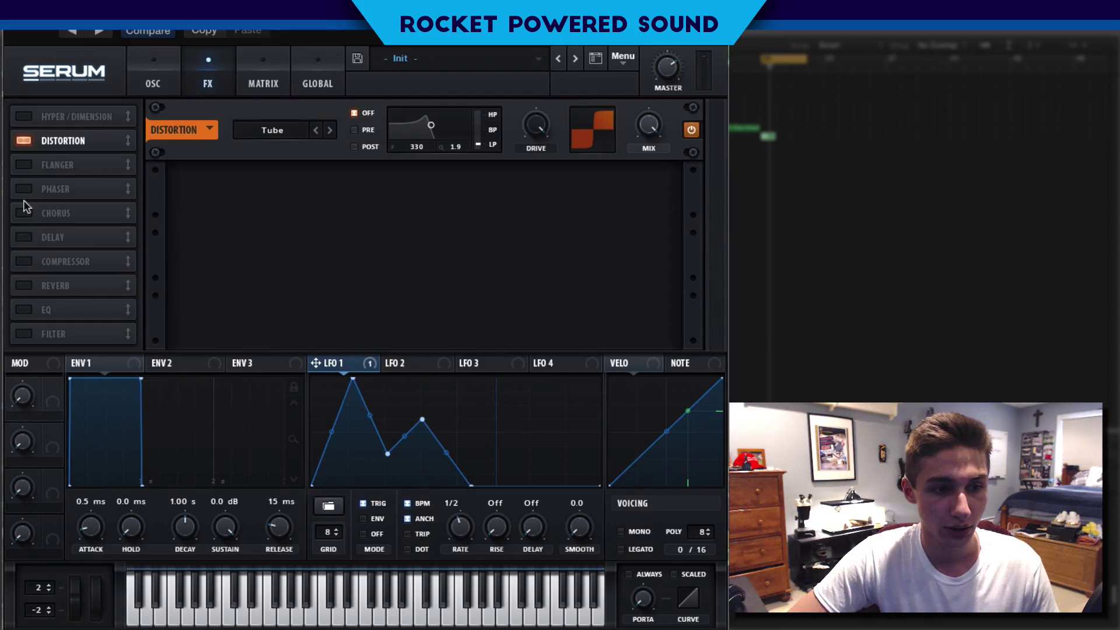
{"action": "left_click", "coordinate": [24, 118]}
{"action": "left_click_drag", "start_coordinate": [65, 113], "coordinate": [76, 167]}
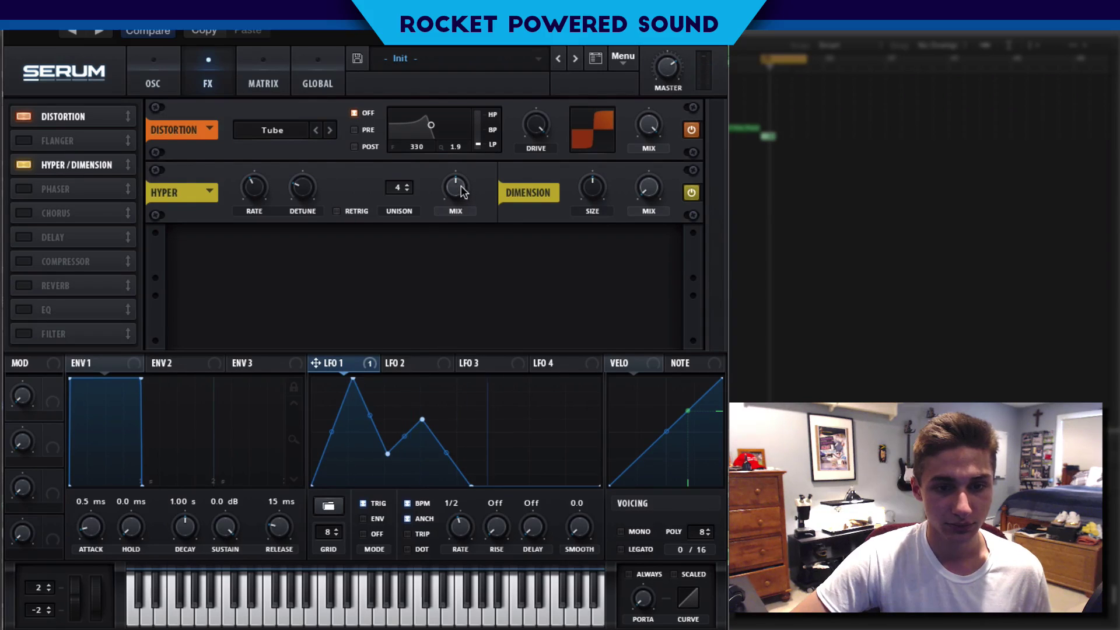
Step: Lower the Hyper mix to a small amount, reduce the Dimension size to about 2%, and raise the Dimension mix to nearly half
{"action": "left_click_drag", "start_coordinate": [458, 188], "coordinate": [409, 213]}
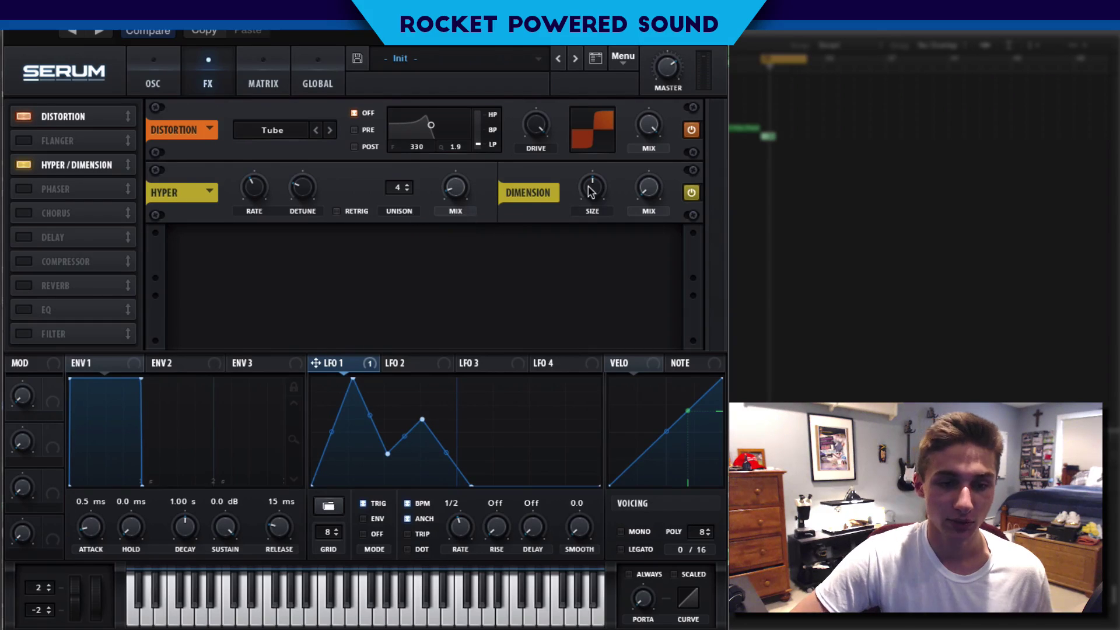
{"action": "left_click_drag", "start_coordinate": [587, 187], "coordinate": [554, 240]}
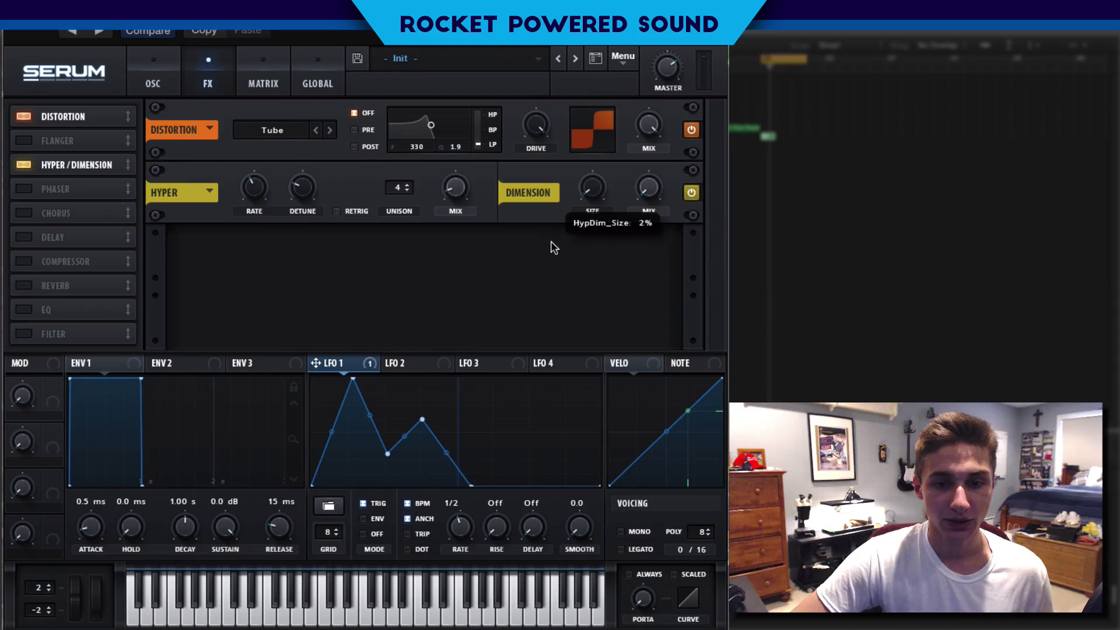
{"action": "left_click_drag", "start_coordinate": [660, 184], "coordinate": [647, 81]}
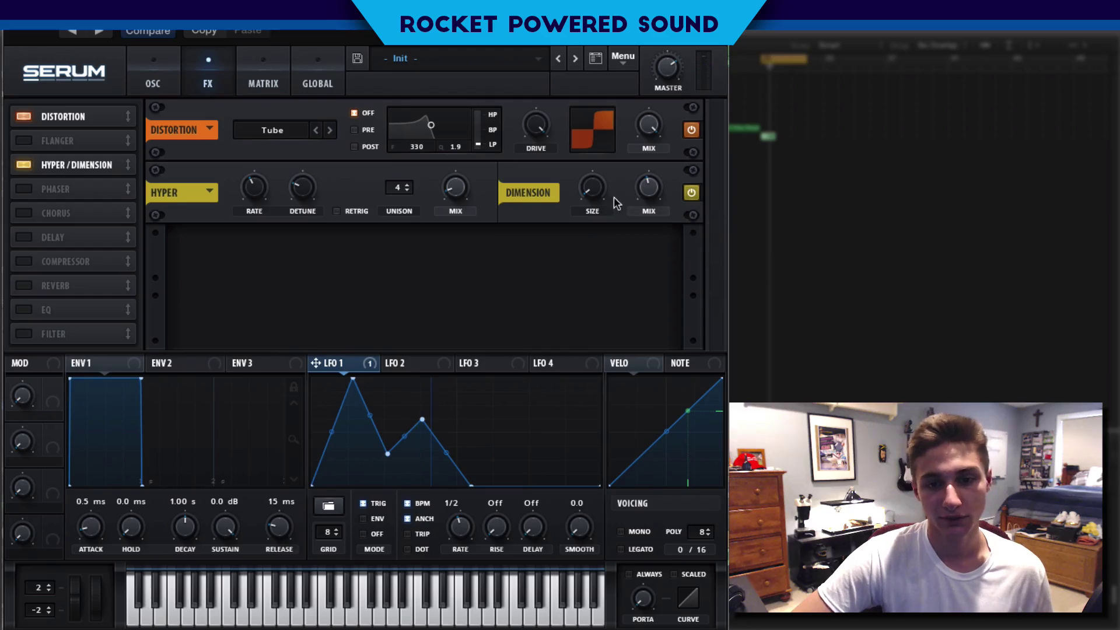
{"action": "left_click_drag", "start_coordinate": [601, 193], "coordinate": [512, 102]}
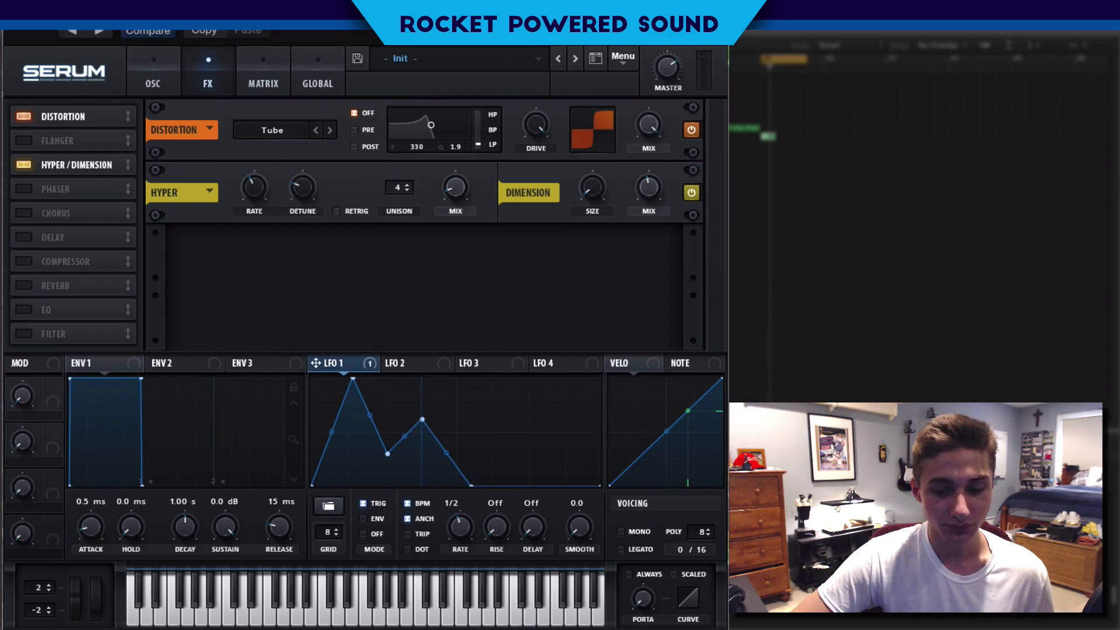
Step: Enable the reverb effect with the Hall type and adjust its mix
{"action": "left_click", "coordinate": [25, 285]}
{"action": "left_click_drag", "start_coordinate": [639, 255], "coordinate": [612, 267]}
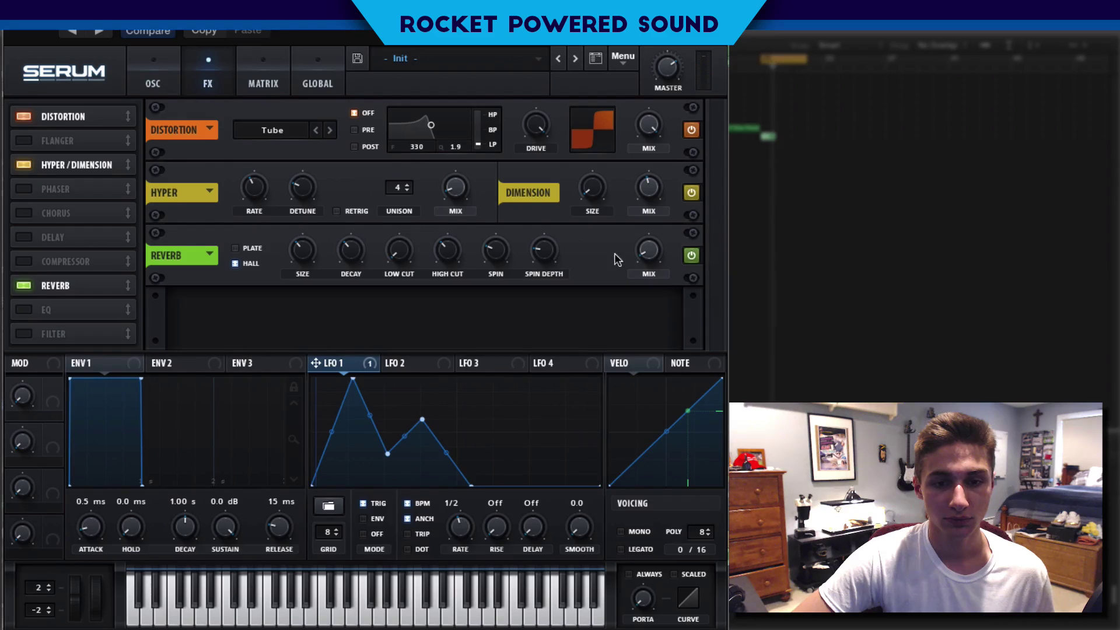
{"action": "left_click_drag", "start_coordinate": [651, 248], "coordinate": [607, 188]}
Step: Try an octave shift and the Sync (No Window) warp on oscillator B, returning its warp mode to Off
{"action": "left_click", "coordinate": [170, 61]}
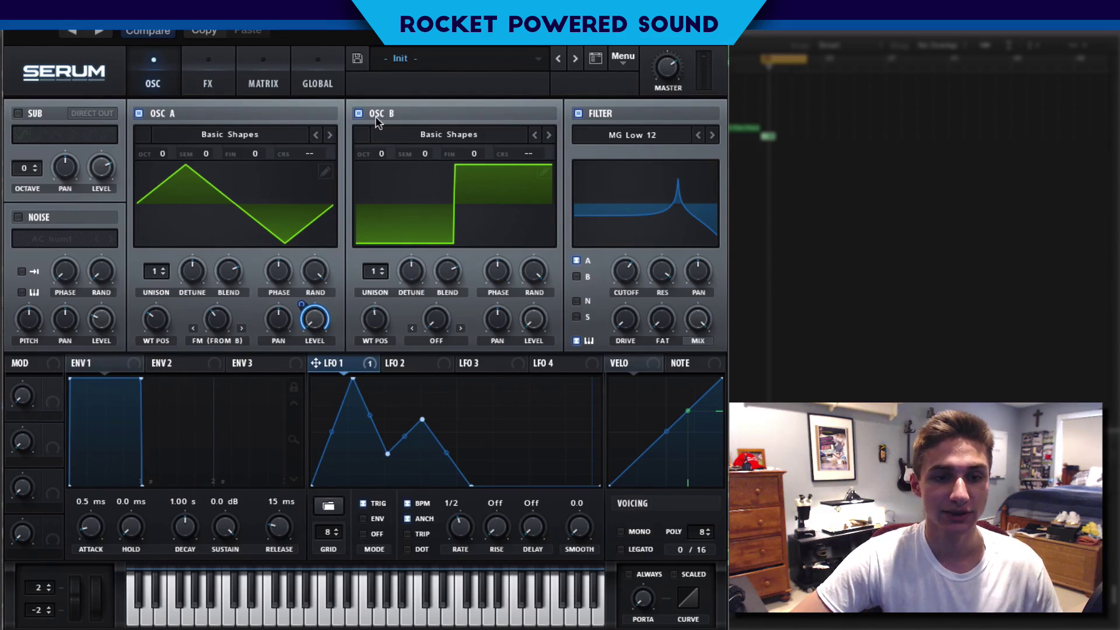
{"action": "mouse_move", "coordinate": [388, 153]}
{"action": "left_mouse_down"}
{"action": "mouse_move", "coordinate": [410, 60]}
{"action": "mouse_move", "coordinate": [387, 139]}
{"action": "left_mouse_up"}
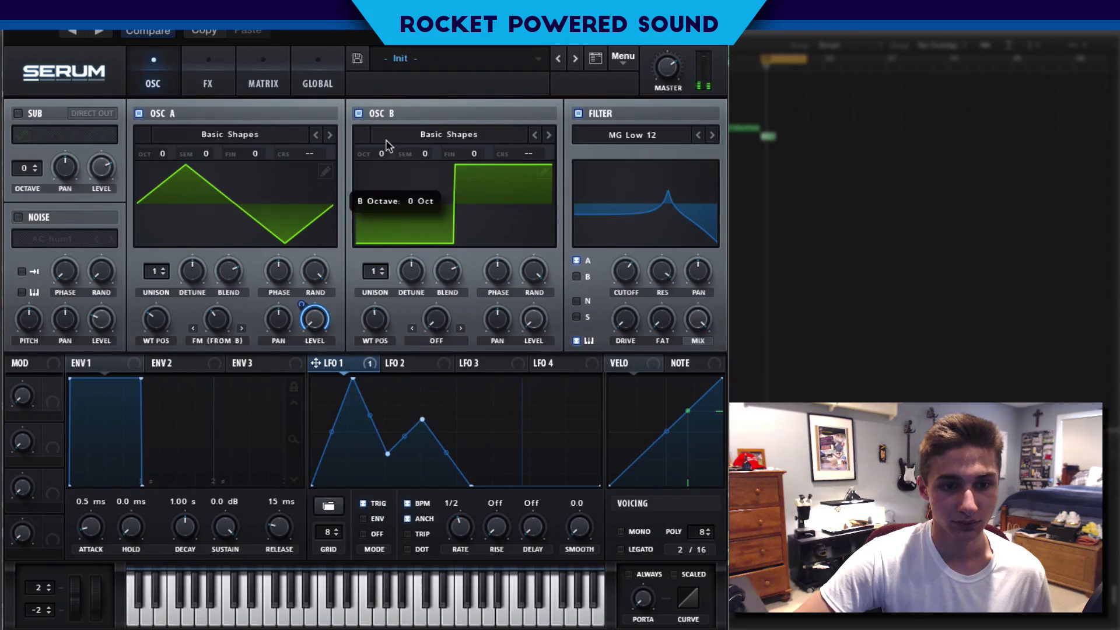
{"action": "left_click", "coordinate": [449, 343]}
{"action": "left_click", "coordinate": [455, 376]}
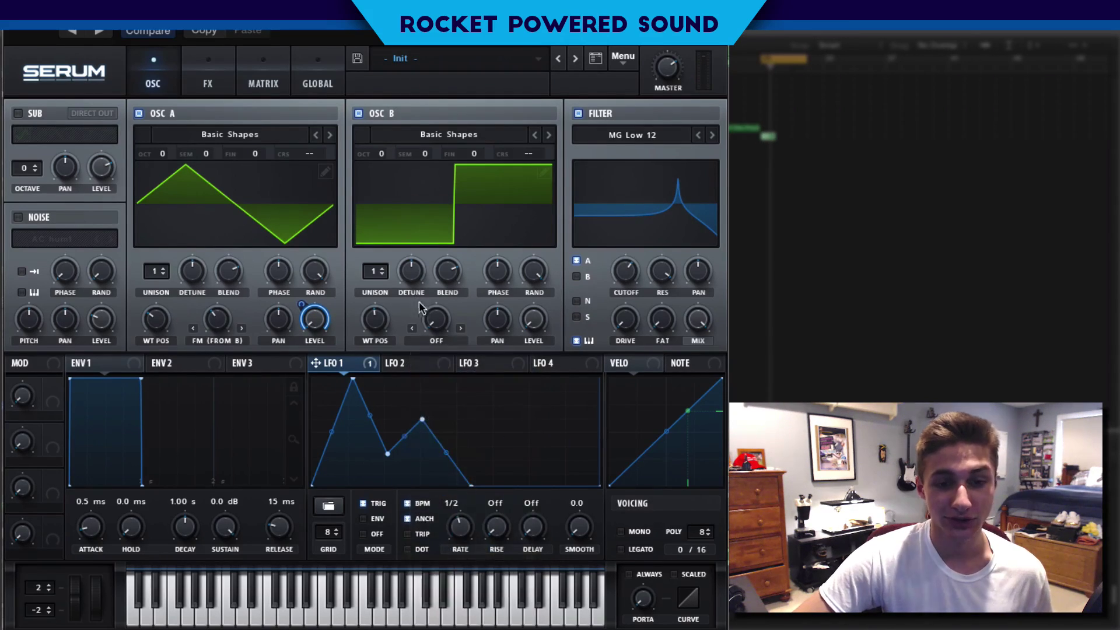
{"action": "left_click_drag", "start_coordinate": [434, 320], "coordinate": [418, 225]}
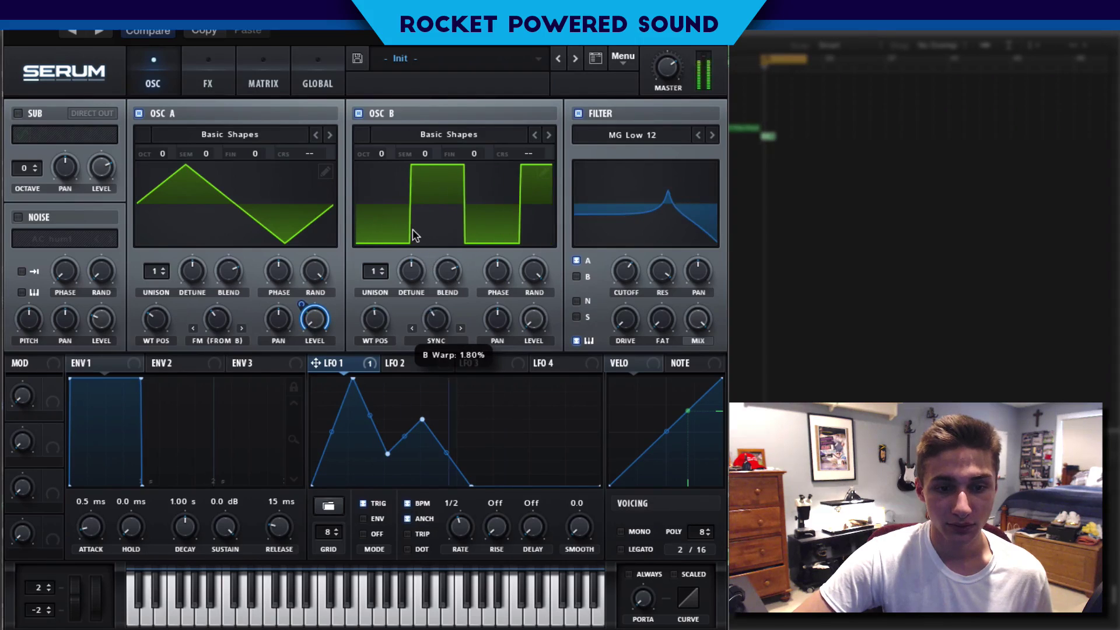
{"action": "left_click", "coordinate": [449, 341]}
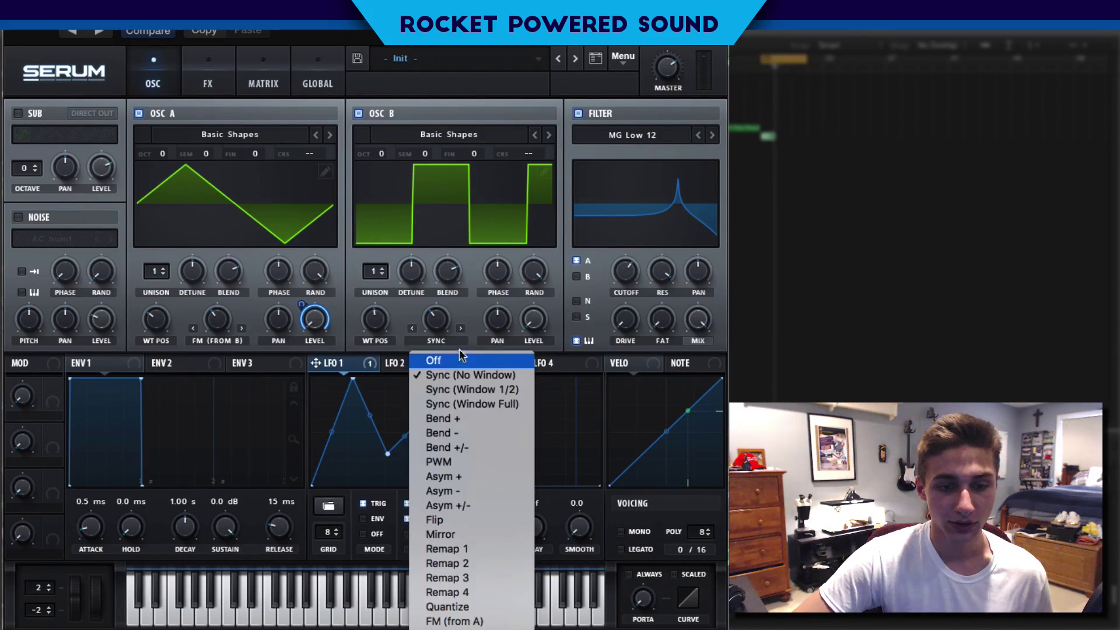
{"action": "left_click", "coordinate": [433, 357]}
Step: Shift the wavetable positions of oscillators A and B to asymmetric pulse shapes, with oscillator B's low portion narrower
{"action": "left_click_drag", "start_coordinate": [375, 318], "coordinate": [376, 341]}
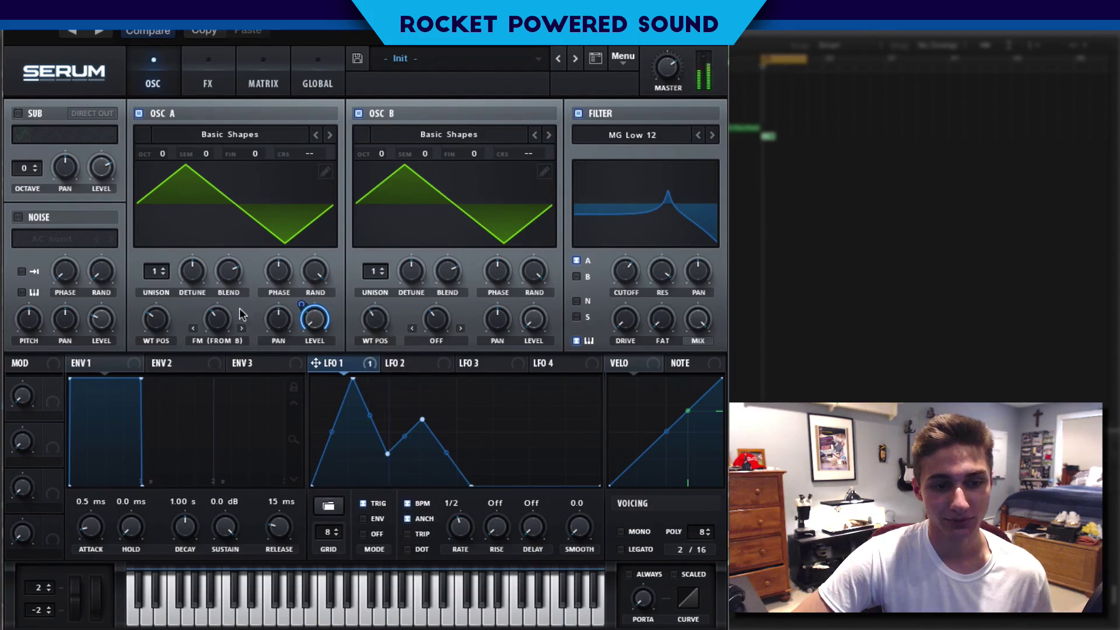
{"action": "left_click_drag", "start_coordinate": [156, 319], "coordinate": [258, 325]}
{"action": "left_click_drag", "start_coordinate": [375, 318], "coordinate": [396, 256]}
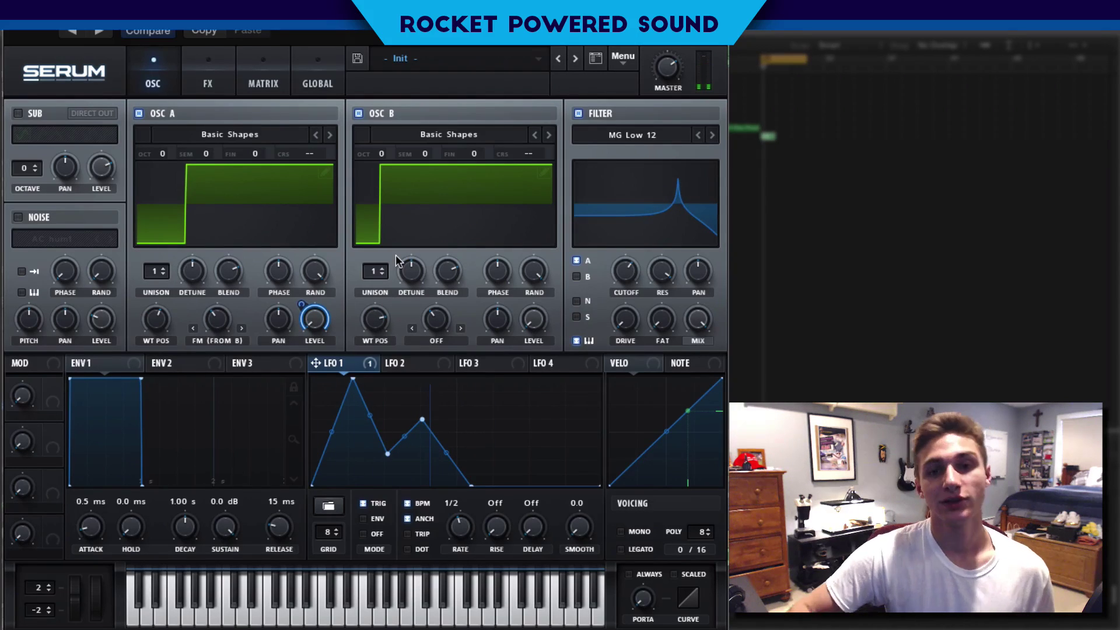